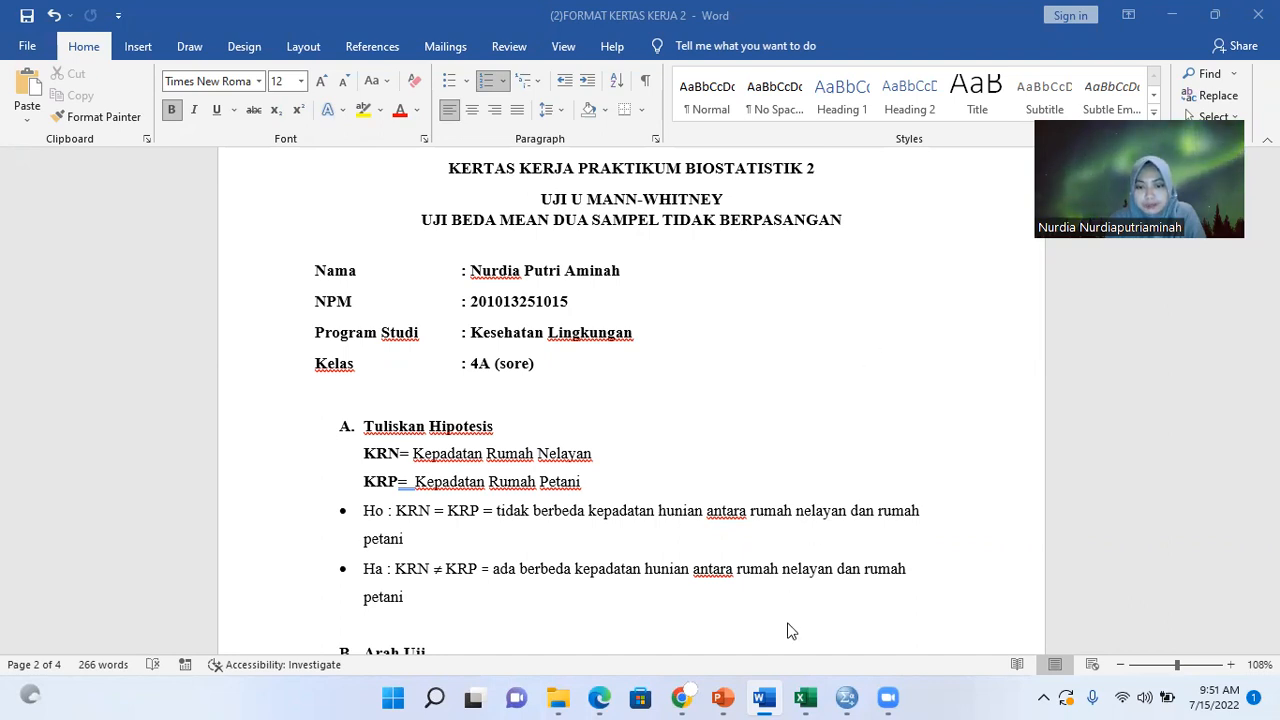
Switch to PowerPoint and review the TUGAS PRAKTEK assignment on slide 12 and the housing density data table on slide 13.
mouse_move(748, 698)
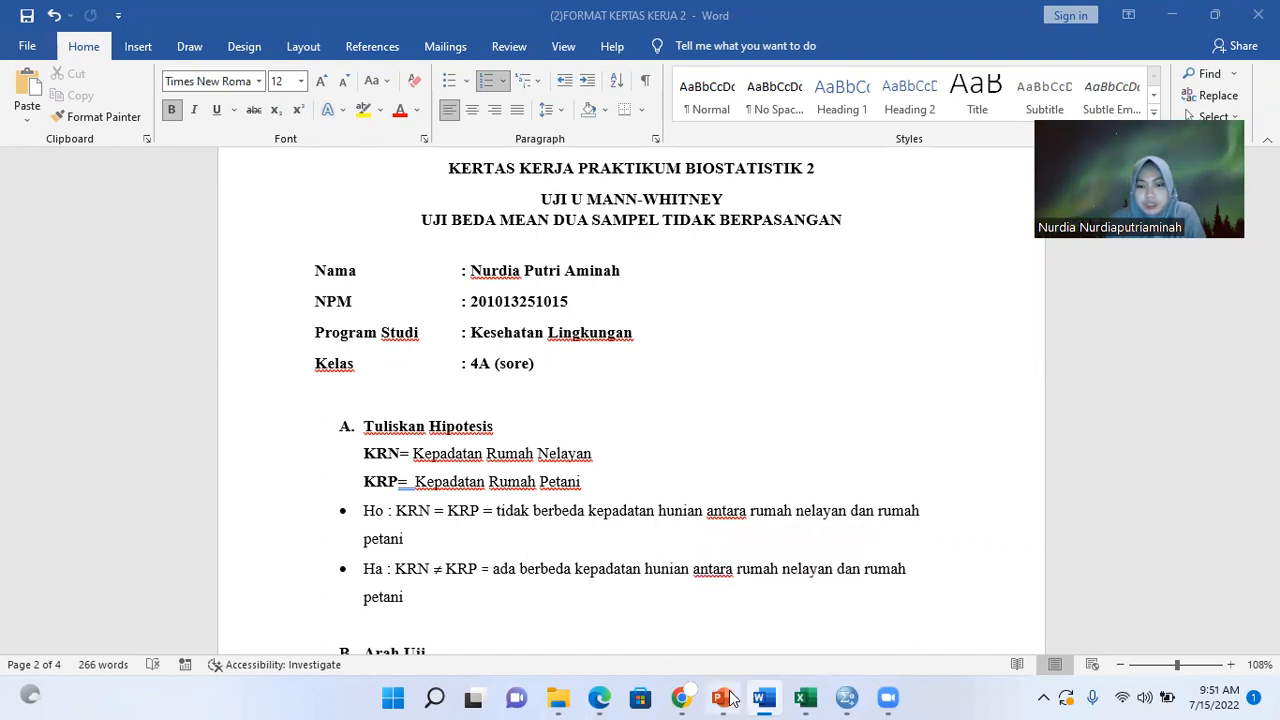
left_click(716, 604)
left_click(117, 434)
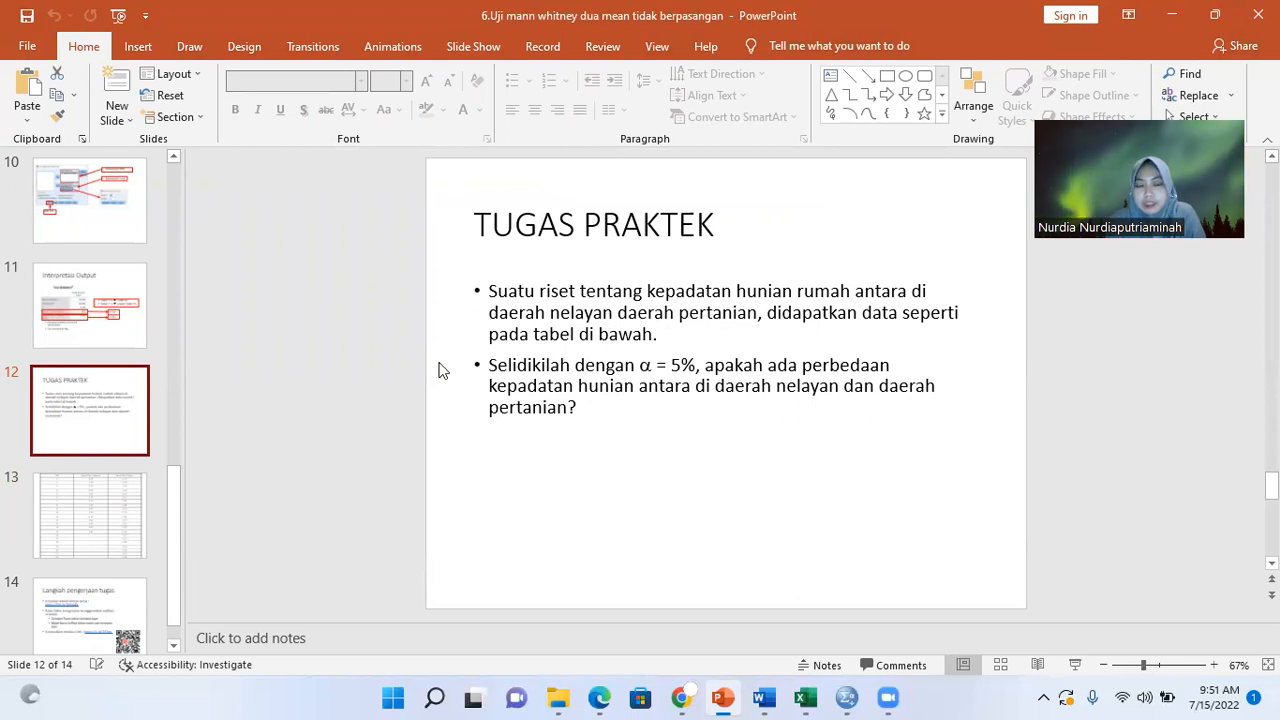
left_click(135, 490)
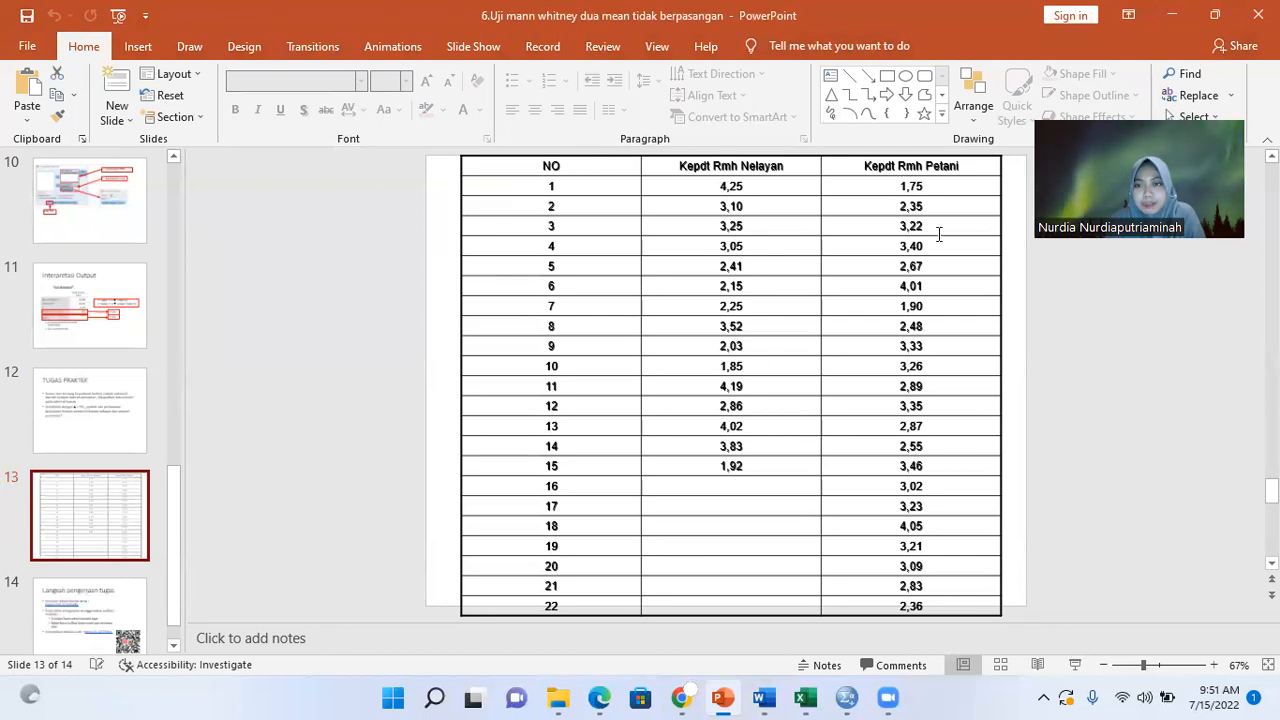
left_click(126, 410)
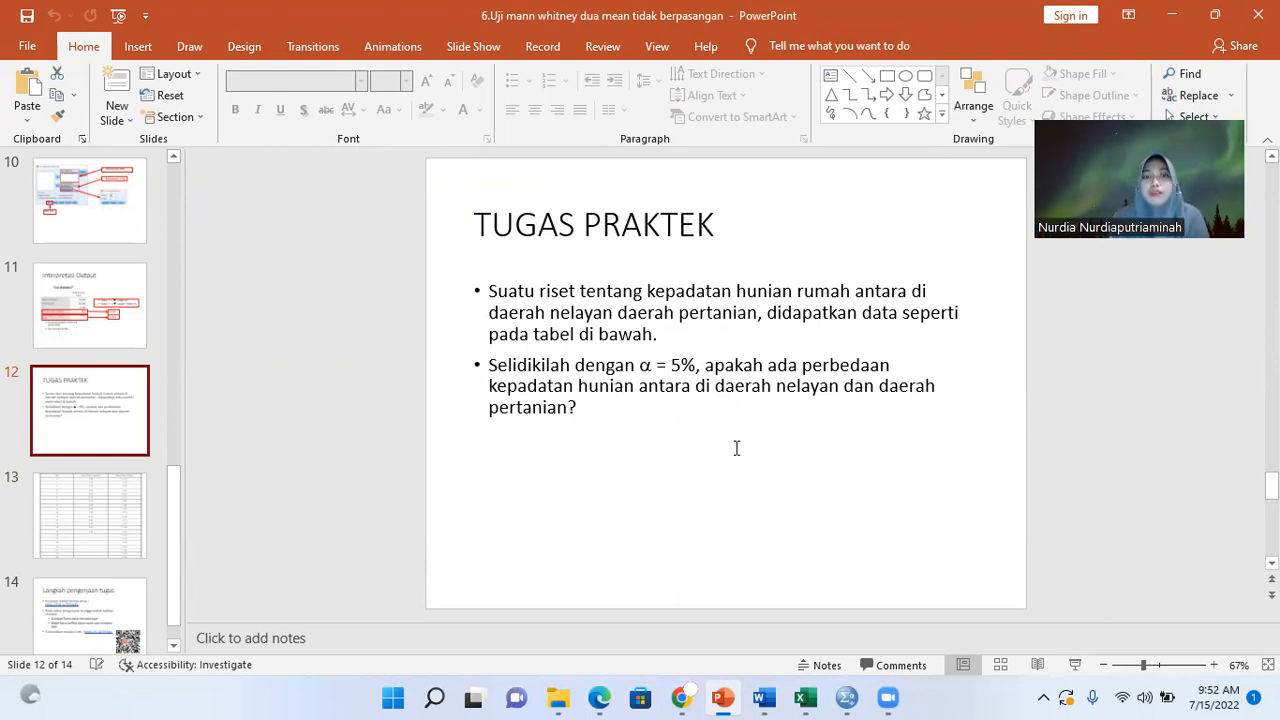
Switch to the Word worksheet and review its hypotheses, test direction, significance level and test formulas, rechecking the assignment slide in PowerPoint.
left_click(773, 697)
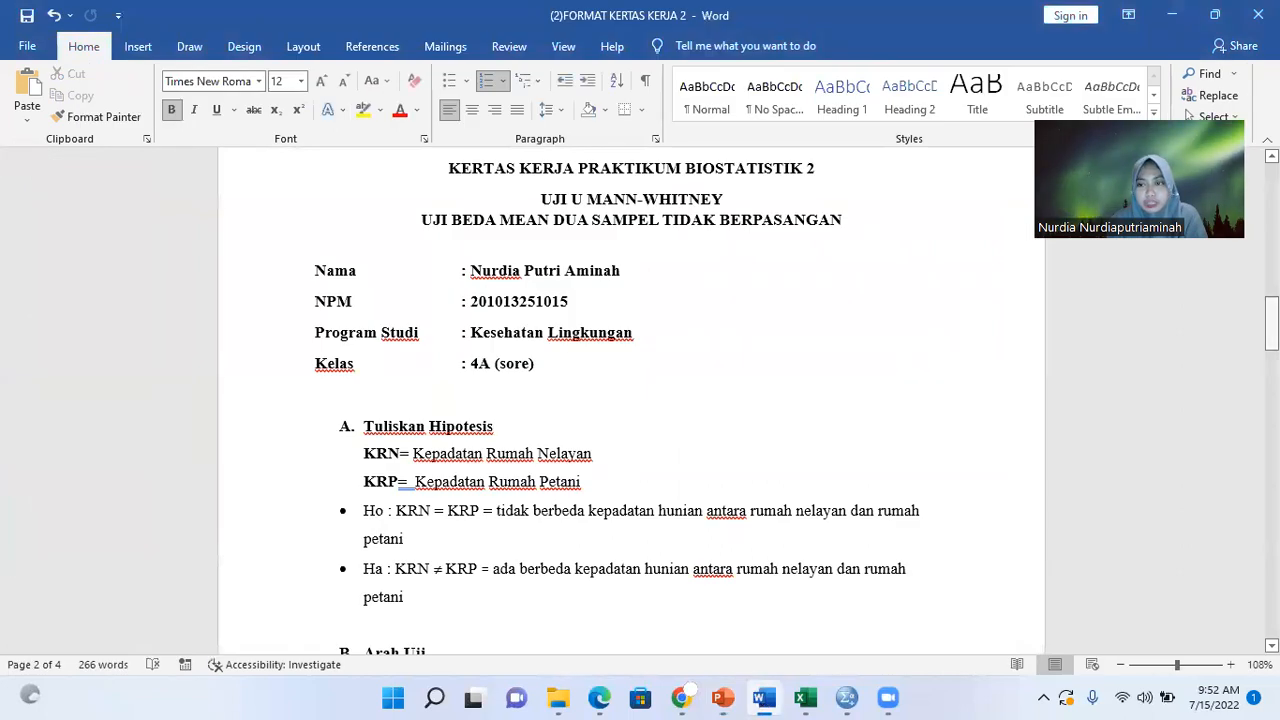
scroll(630, 400, "down", 1)
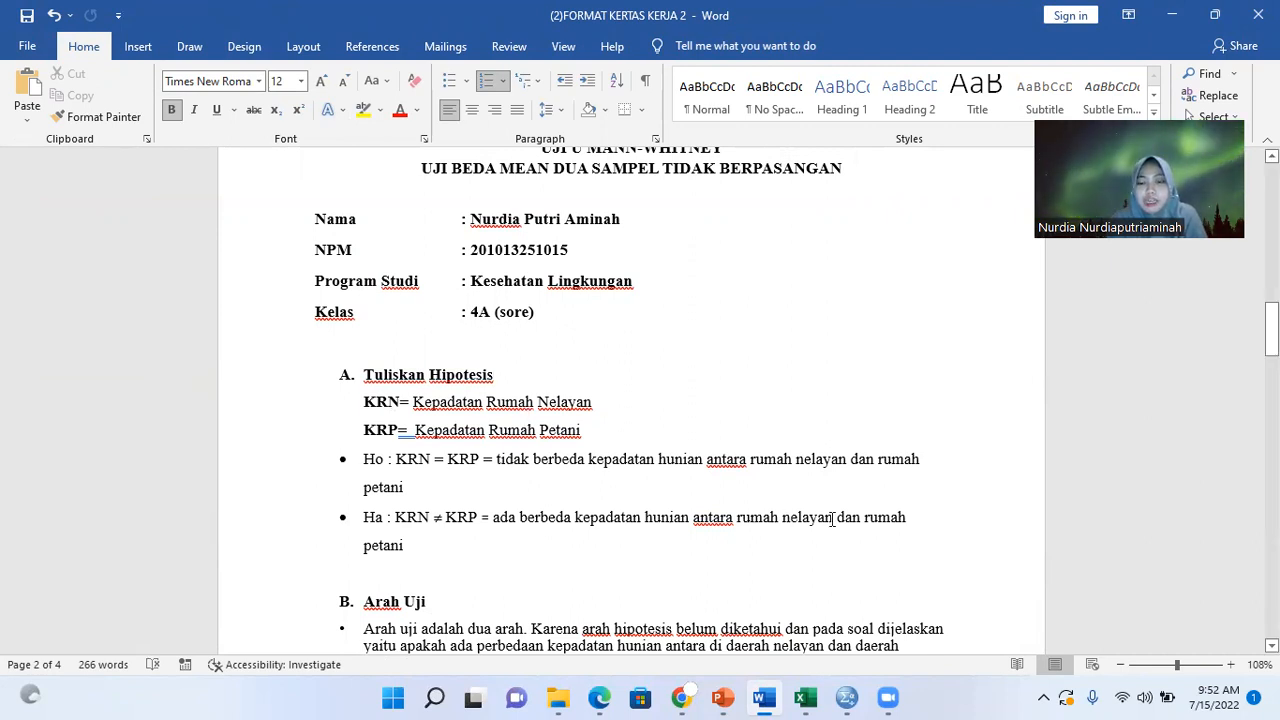
mouse_move(722, 695)
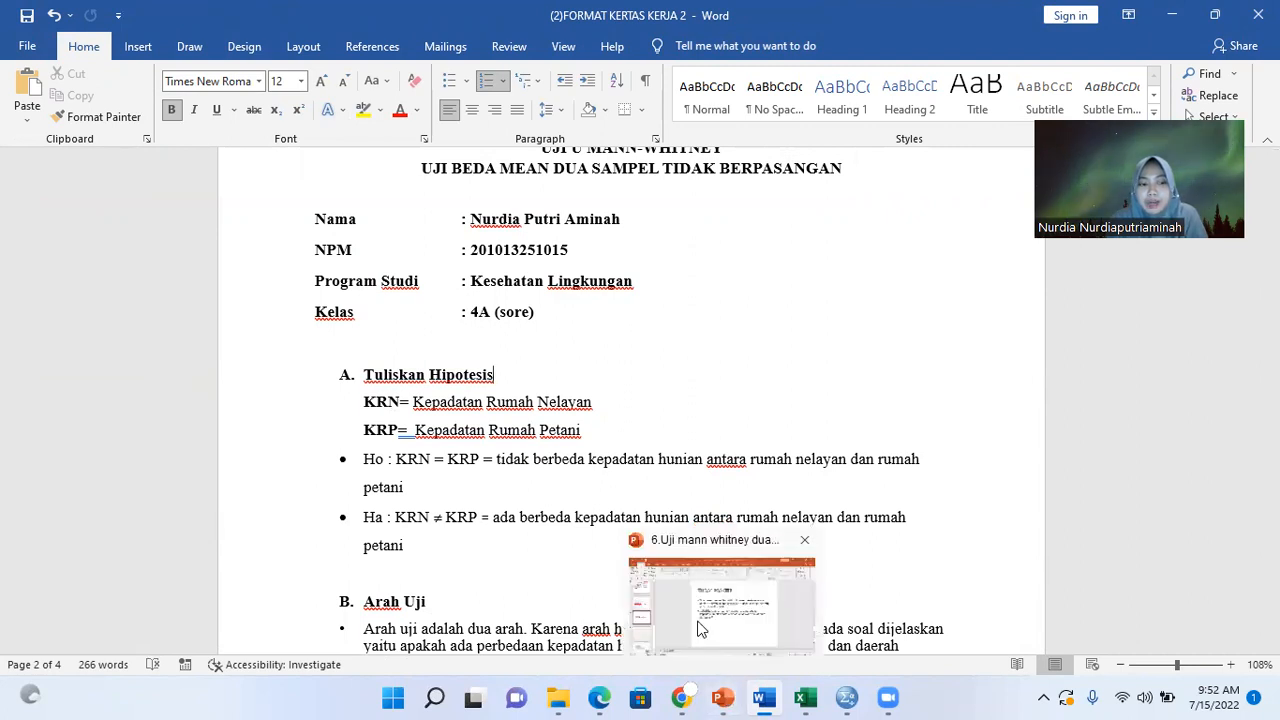
left_click(700, 628)
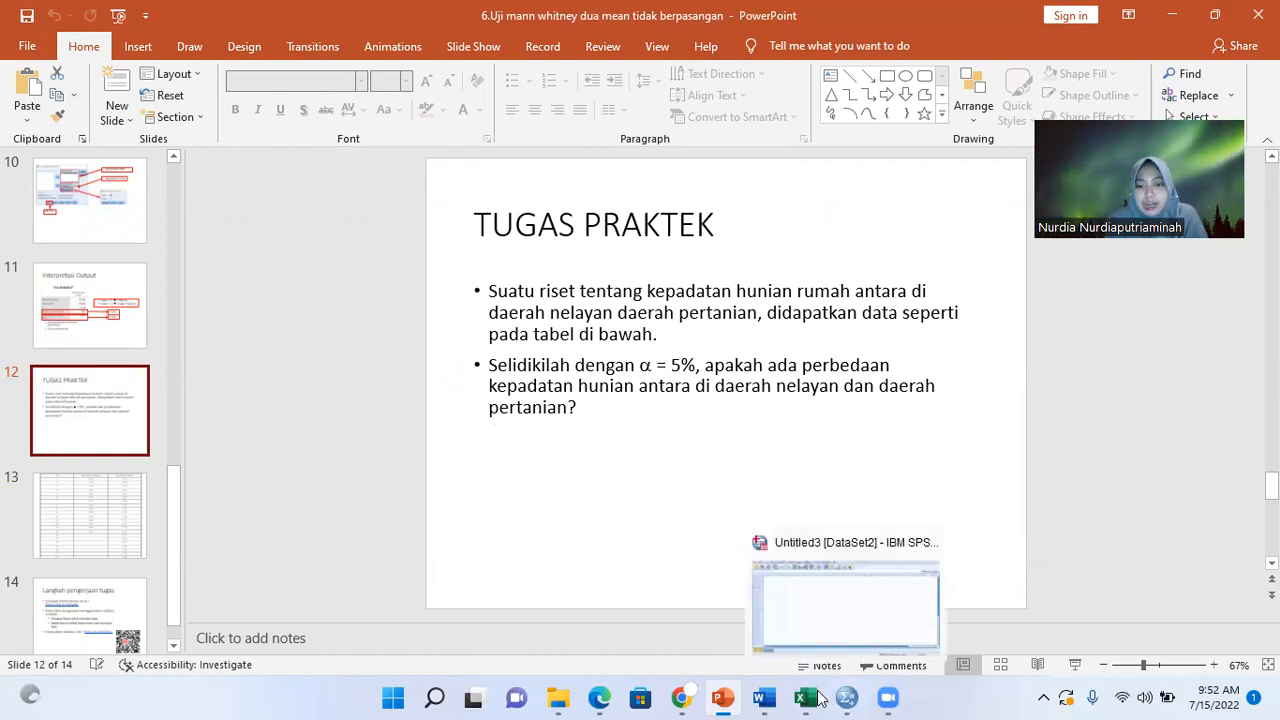
mouse_move(764, 697)
left_click(774, 596)
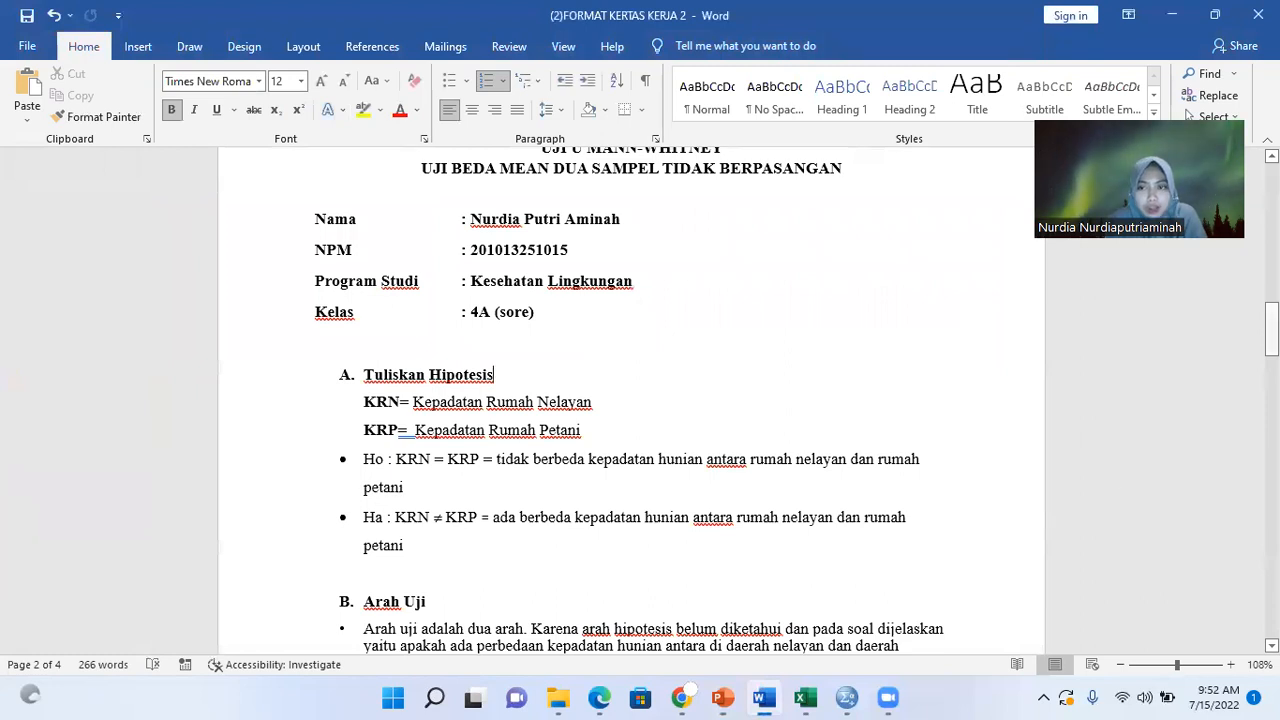
scroll(630, 400, "down", 4)
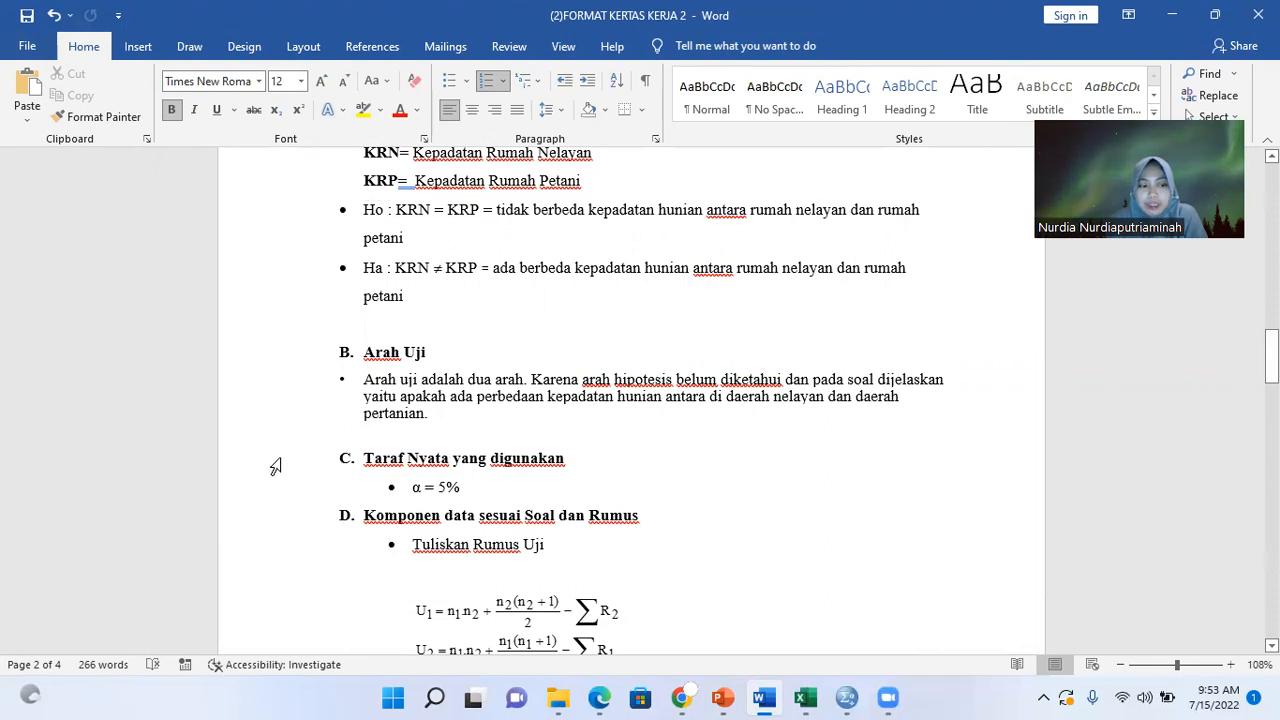
left_click_drag(1271, 356, 1271, 367)
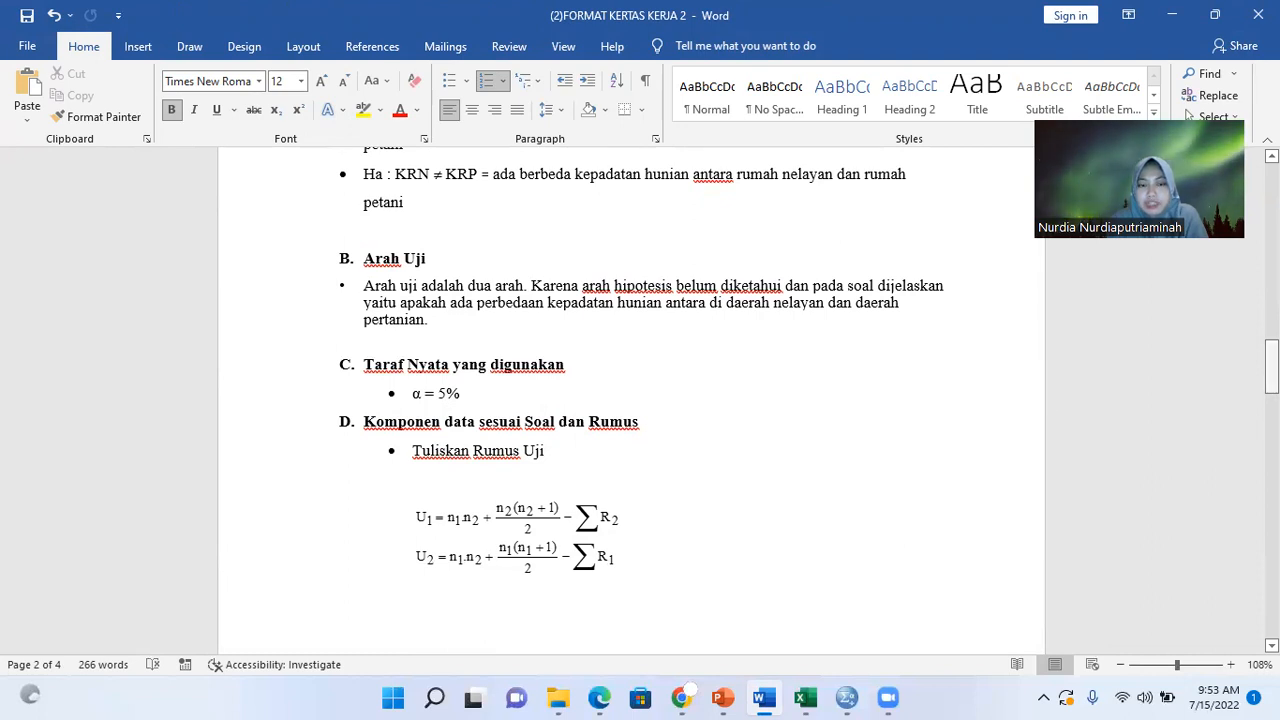
left_click_drag(1271, 367, 1271, 377)
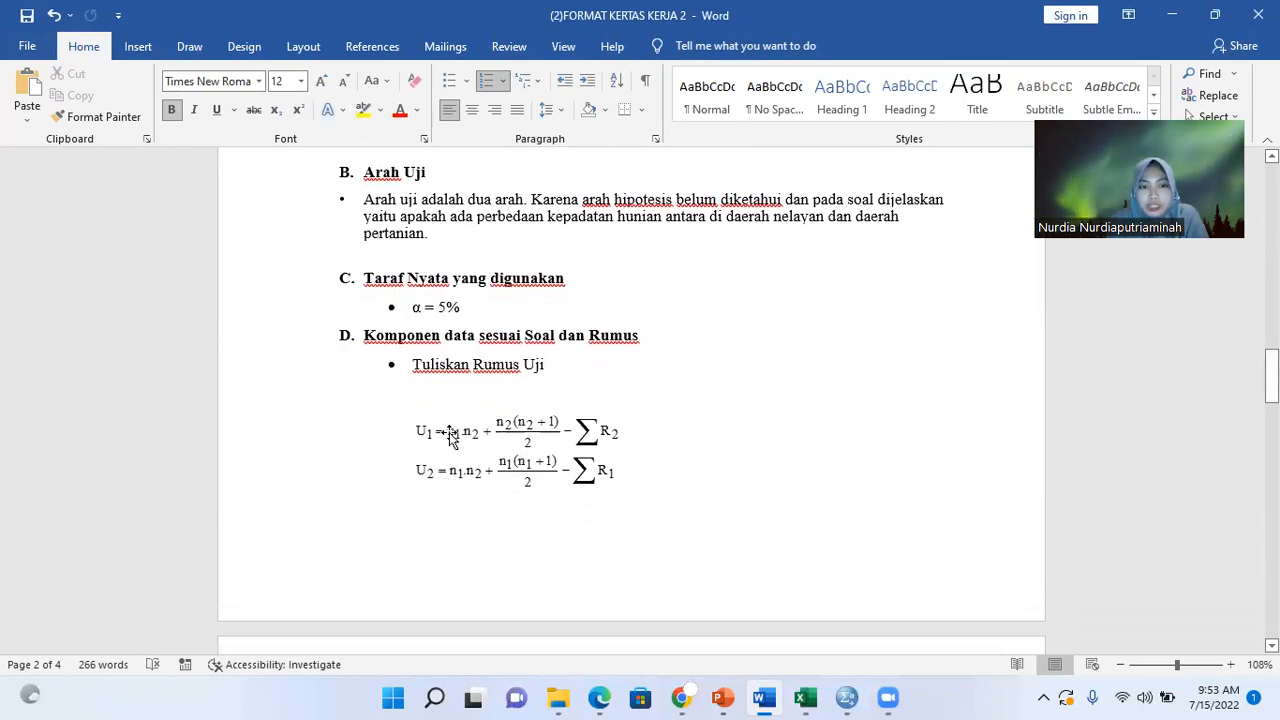
left_click_drag(1271, 377, 1271, 431)
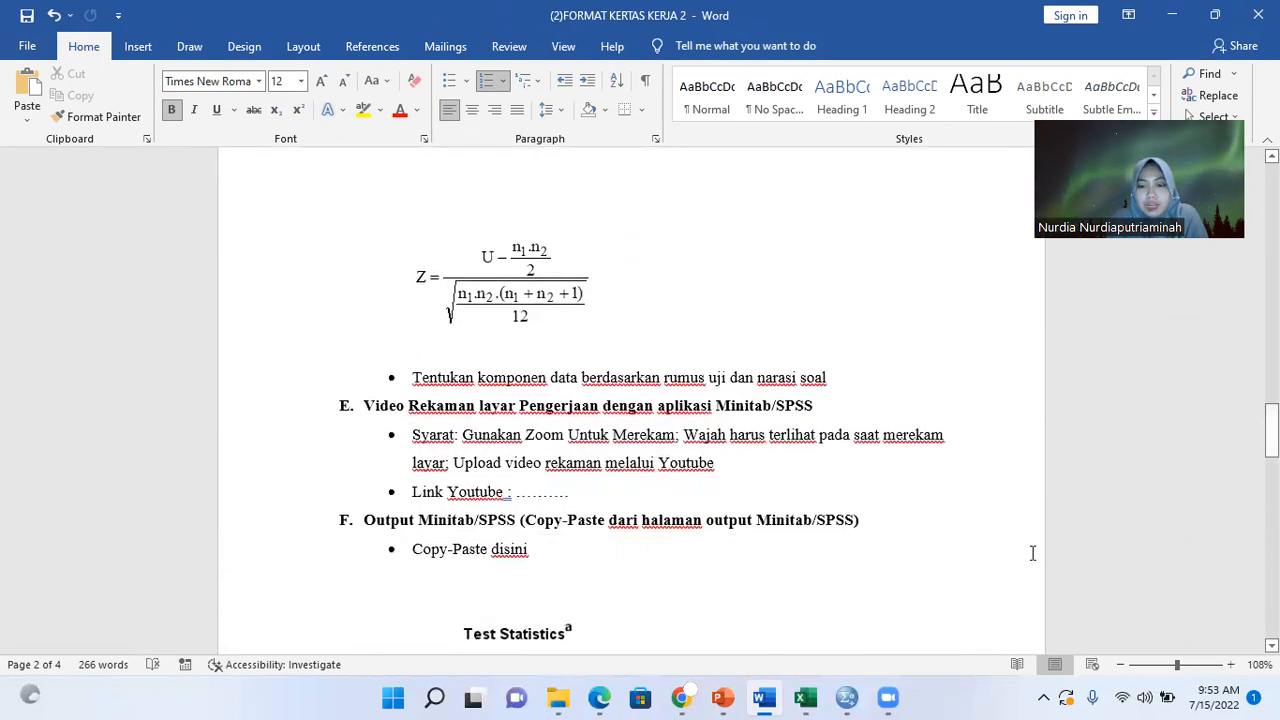
Switch to SPSS Statistics and show the variable definitions, selecting the first variable's name cell.
mouse_move(848, 697)
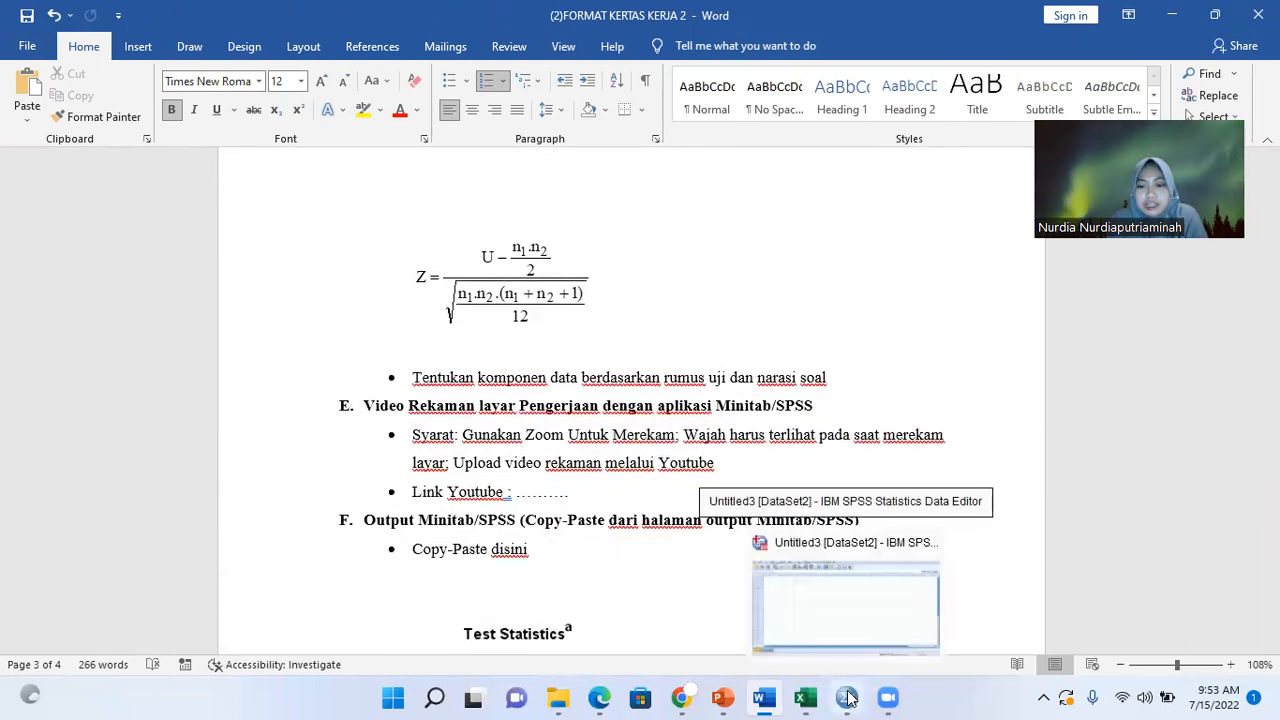
left_click(848, 697)
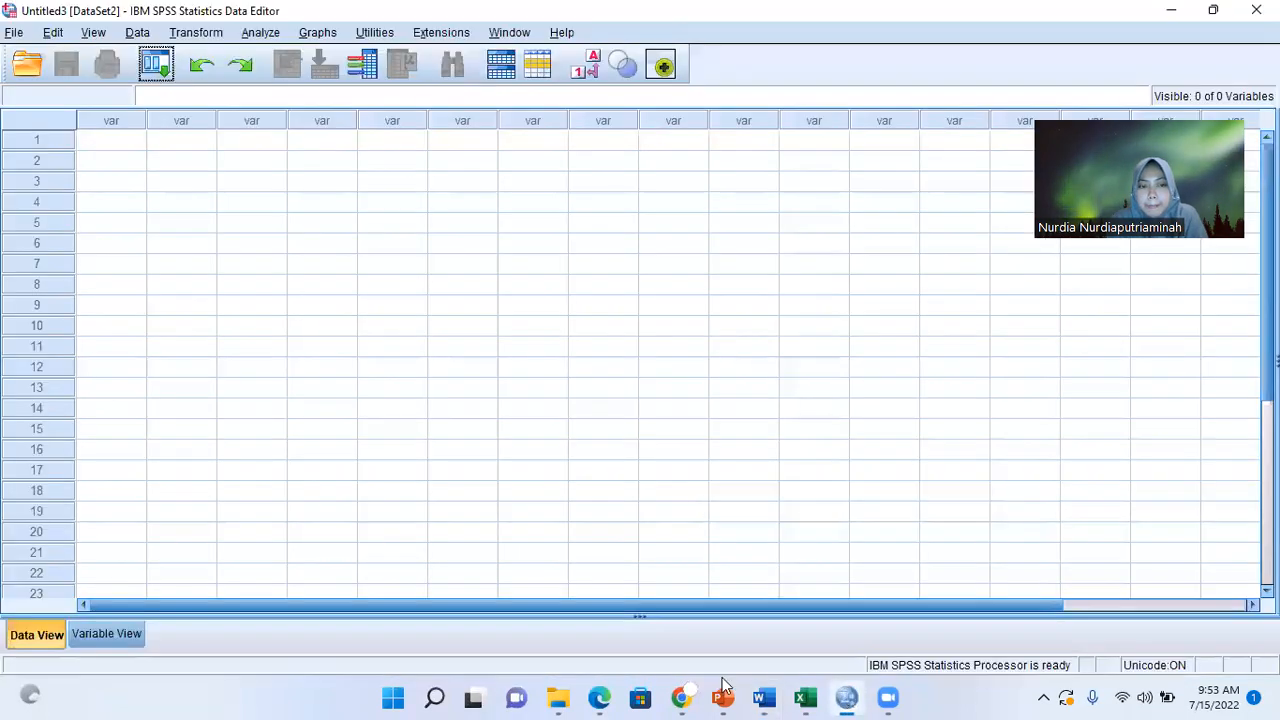
left_click(124, 637)
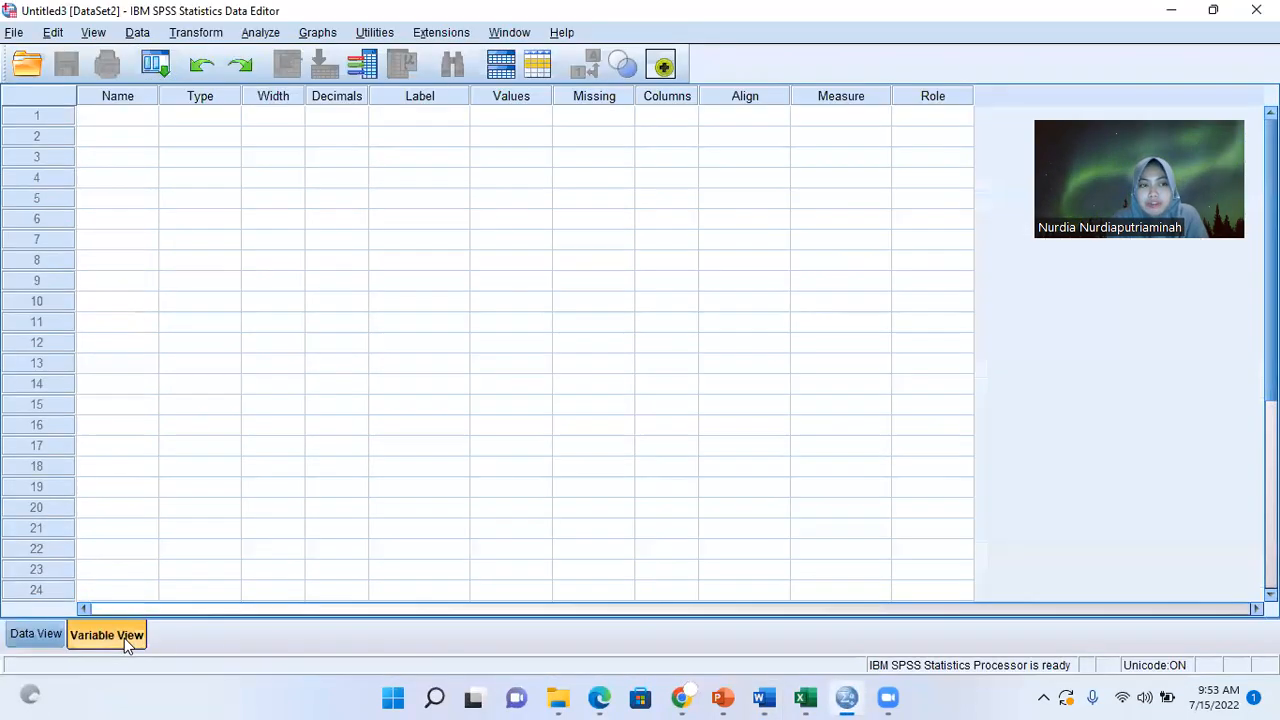
left_click(122, 122)
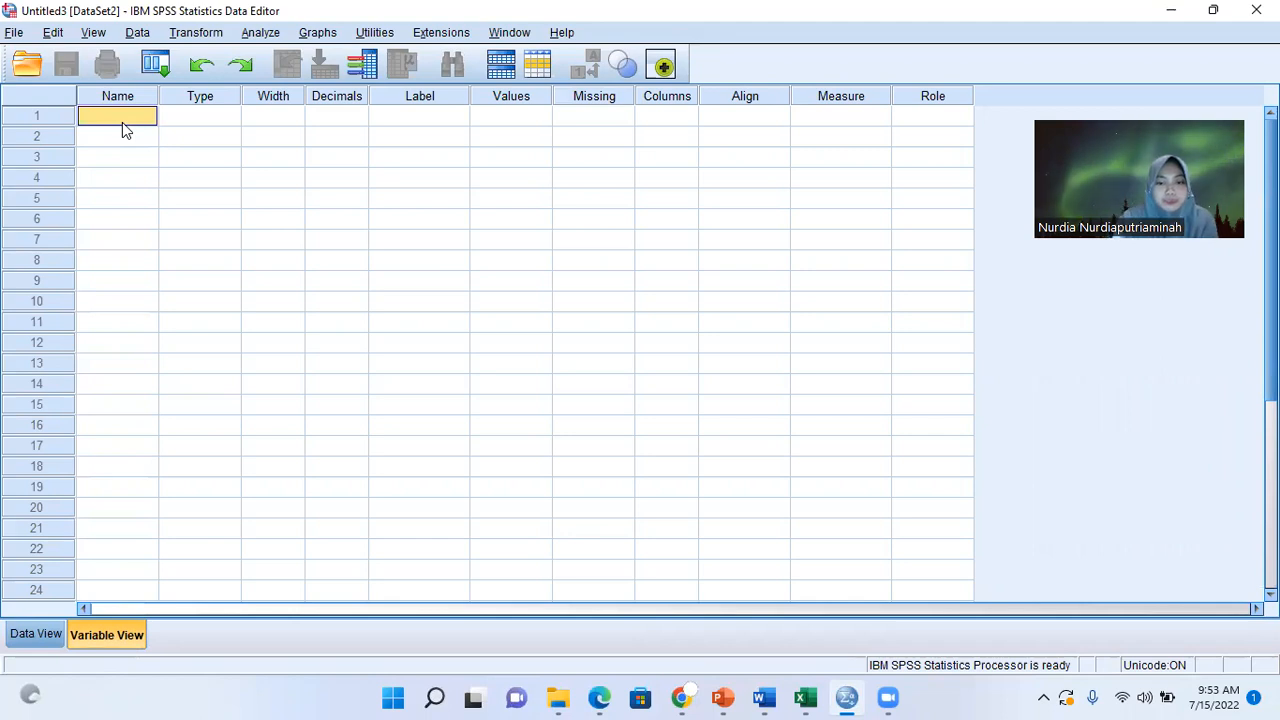
key("Down")
key("Down")
key("Down")
key("Down")
key("Down")
key("Down")
key("Down")
key("Down")
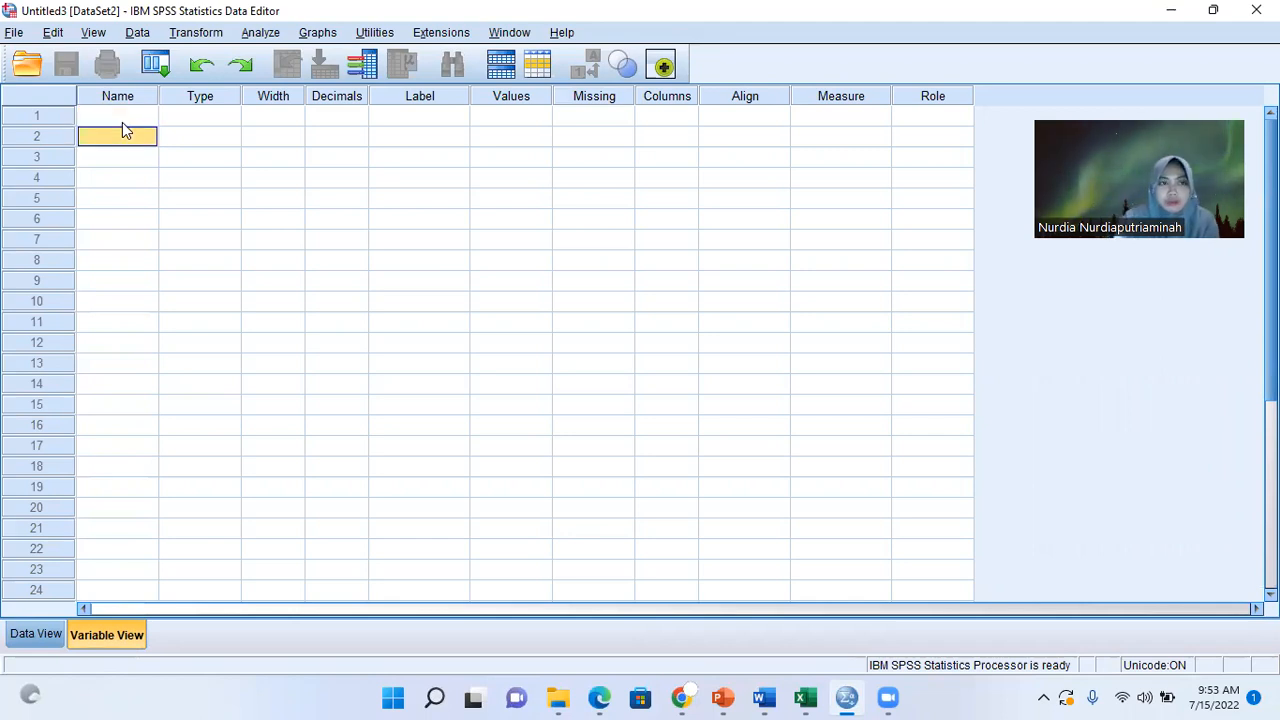
key("Up")
key("Up")
key("Up")
key("Up")
key("Up")
key("Up")
key("Up")
key("Up")
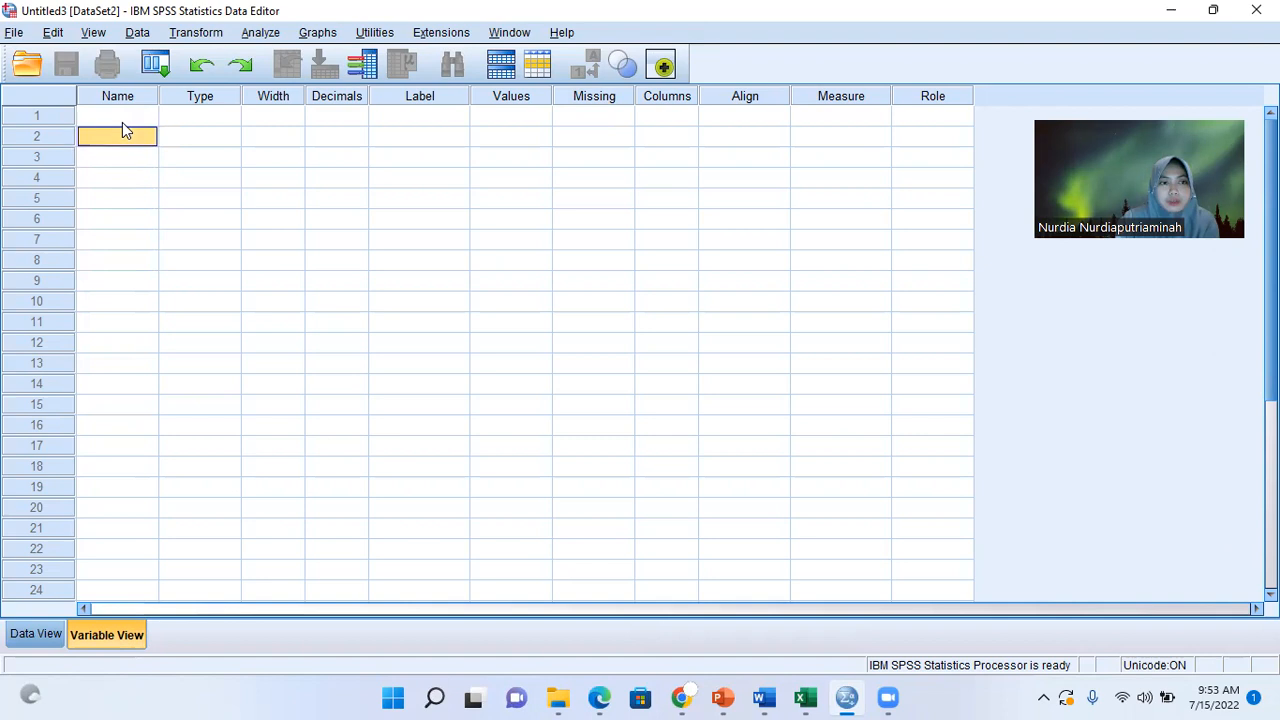
Name the first variable Kelompok and check its type, width and decimals settings.
type("K")
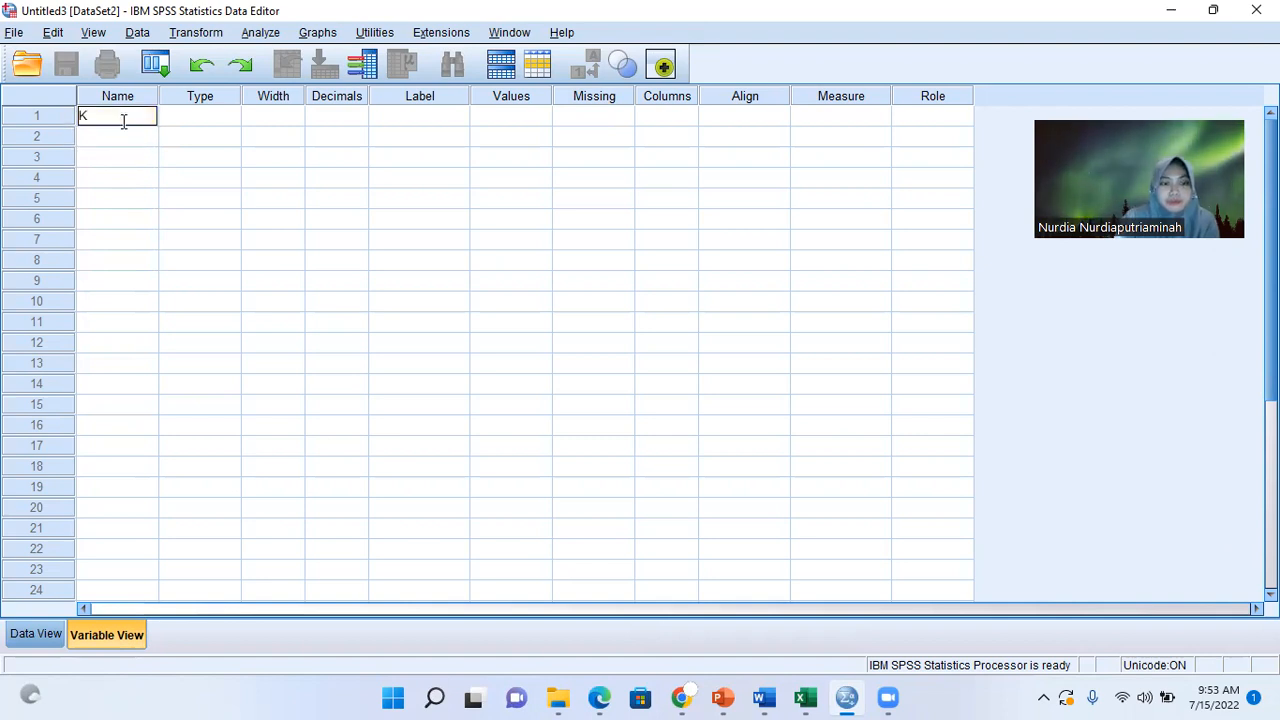
type("elompok")
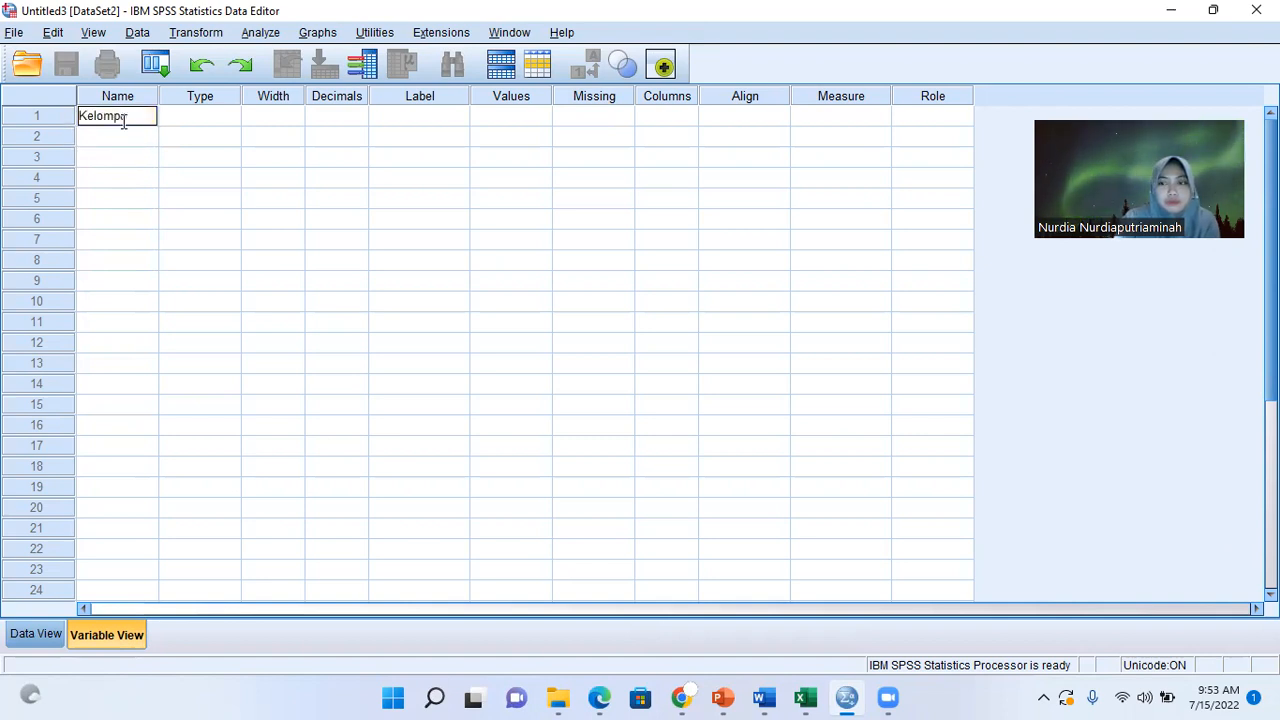
left_click(188, 116)
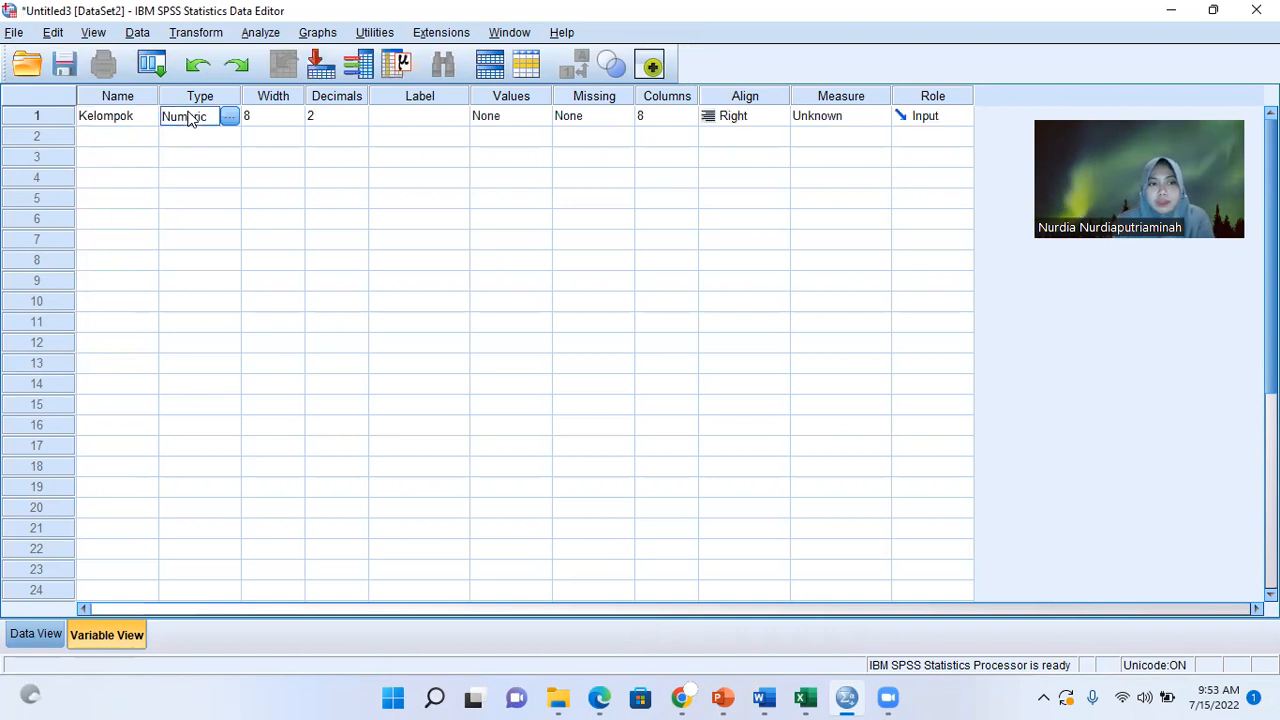
left_click(278, 116)
left_click(329, 115)
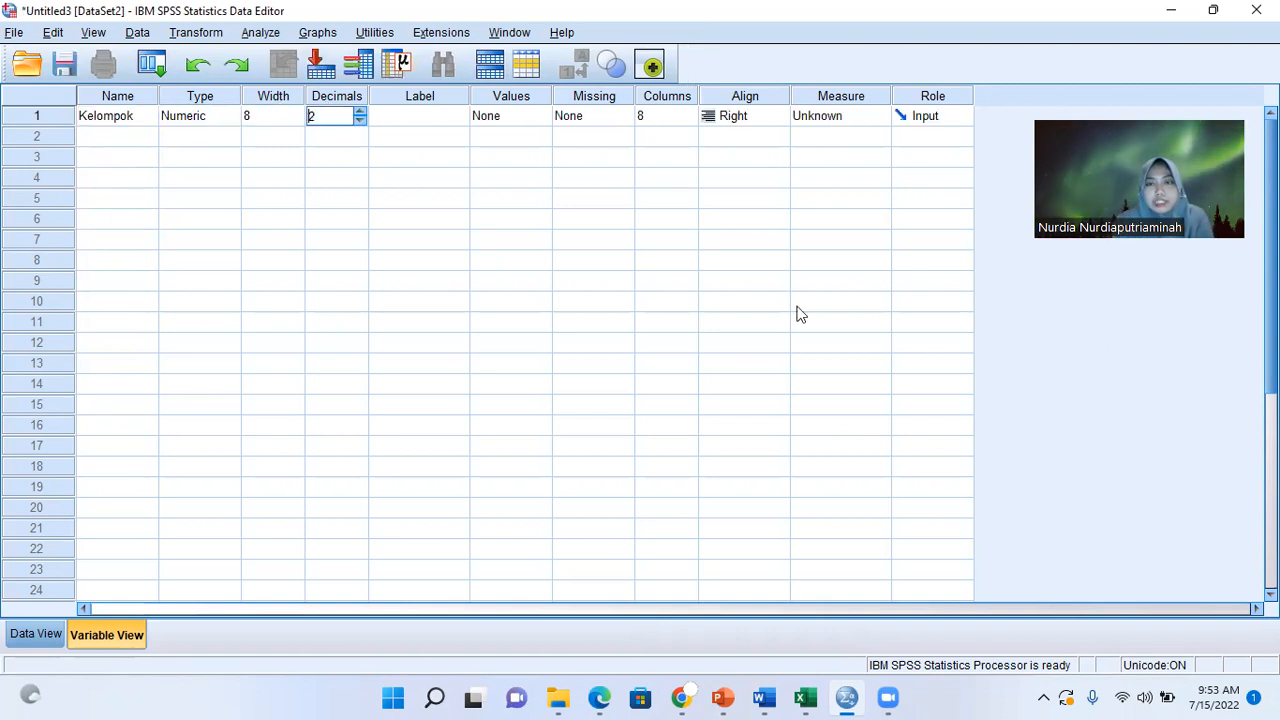
Consult the data table on slide 13 in PowerPoint for the group columns and return to SPSS Statistics.
mouse_move(722, 697)
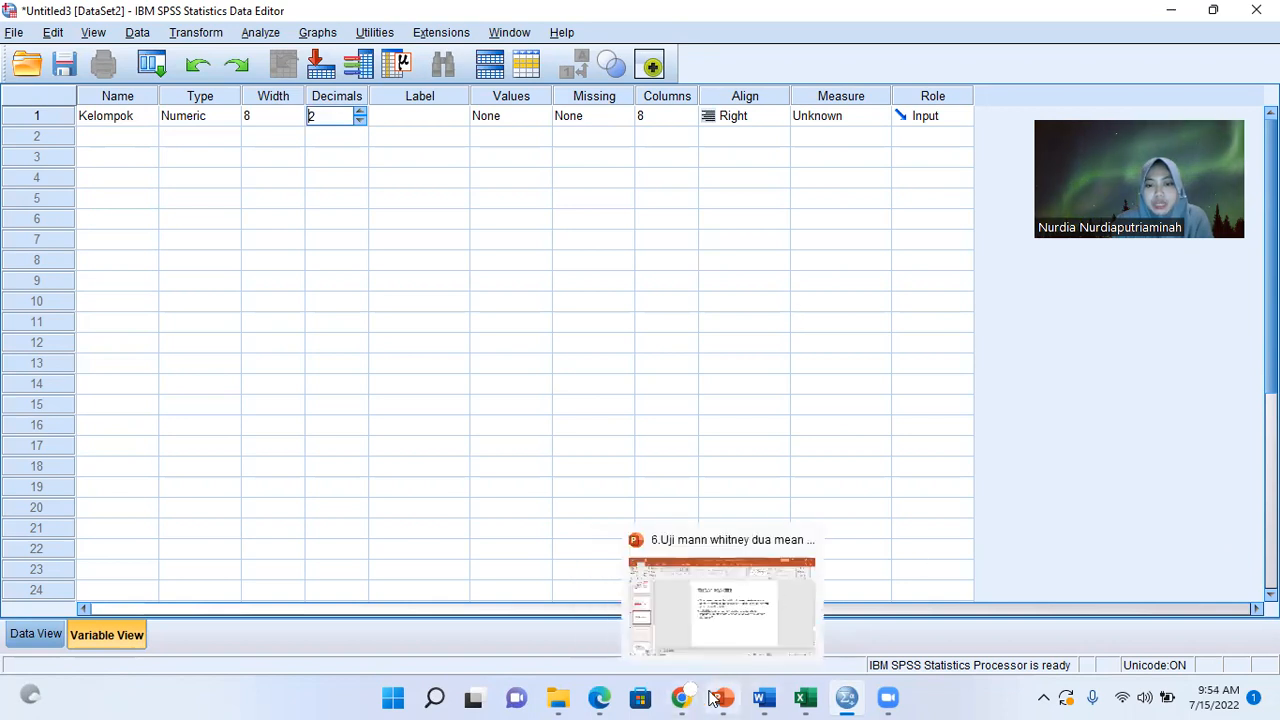
left_click(771, 594)
left_click(90, 515)
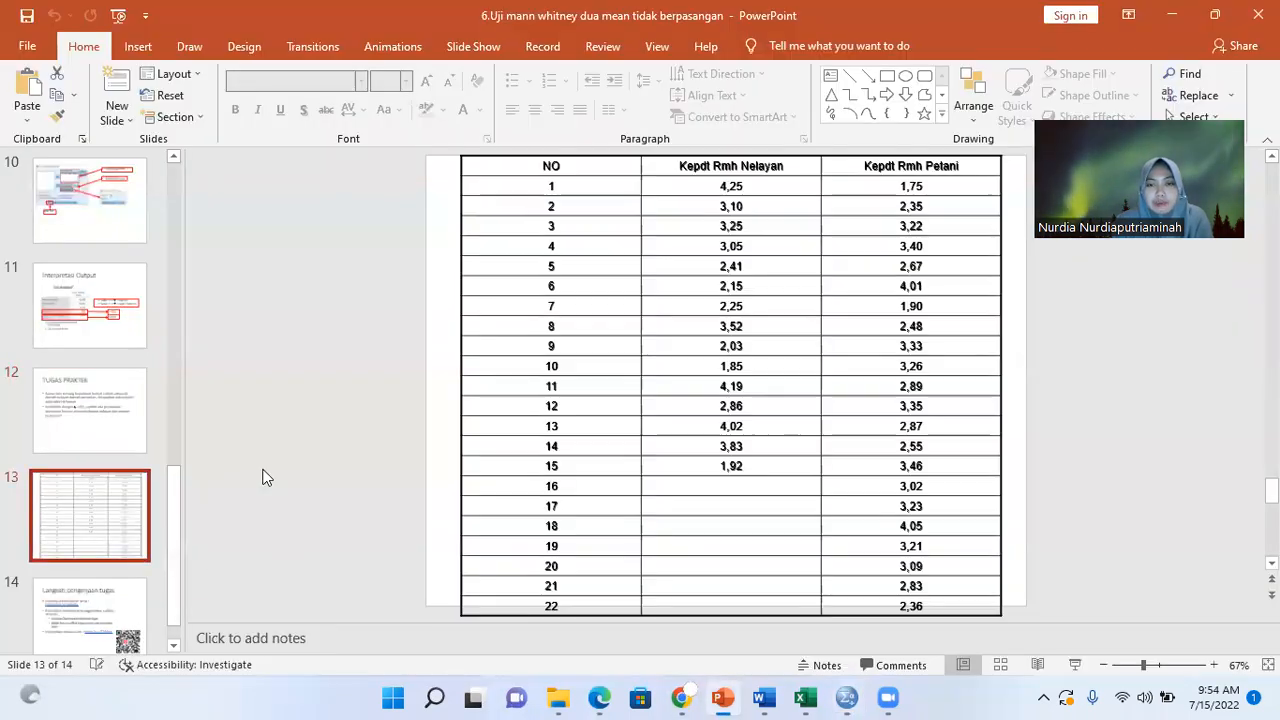
mouse_move(845, 697)
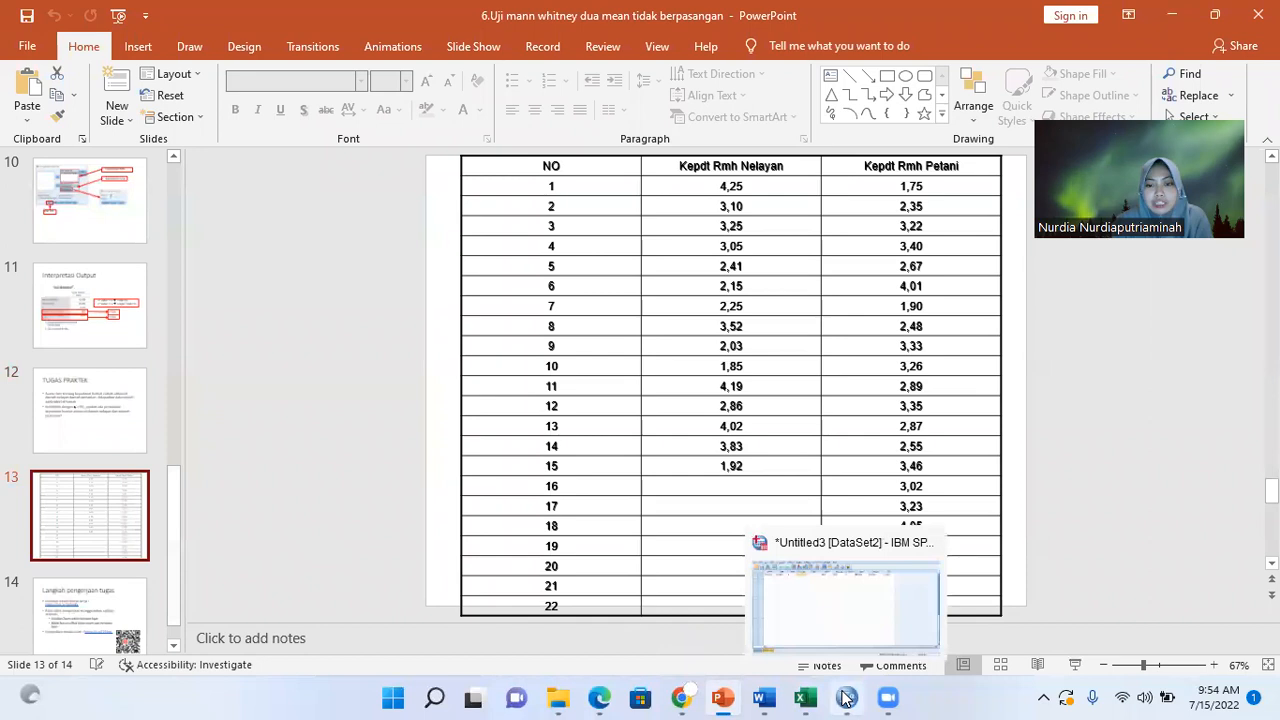
left_click(823, 632)
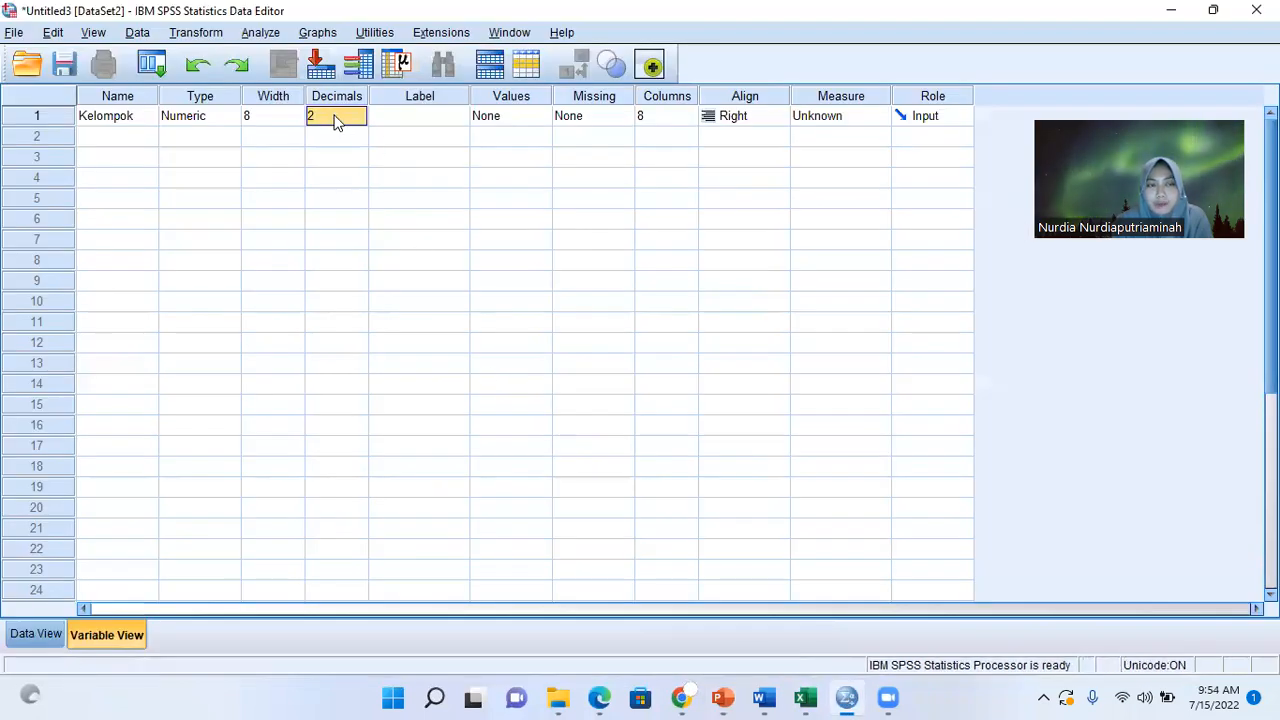
Add a value label to the Kelompok variable: 1 = "Kepadatan Hunian Rumah Nelayan".
left_click(407, 115)
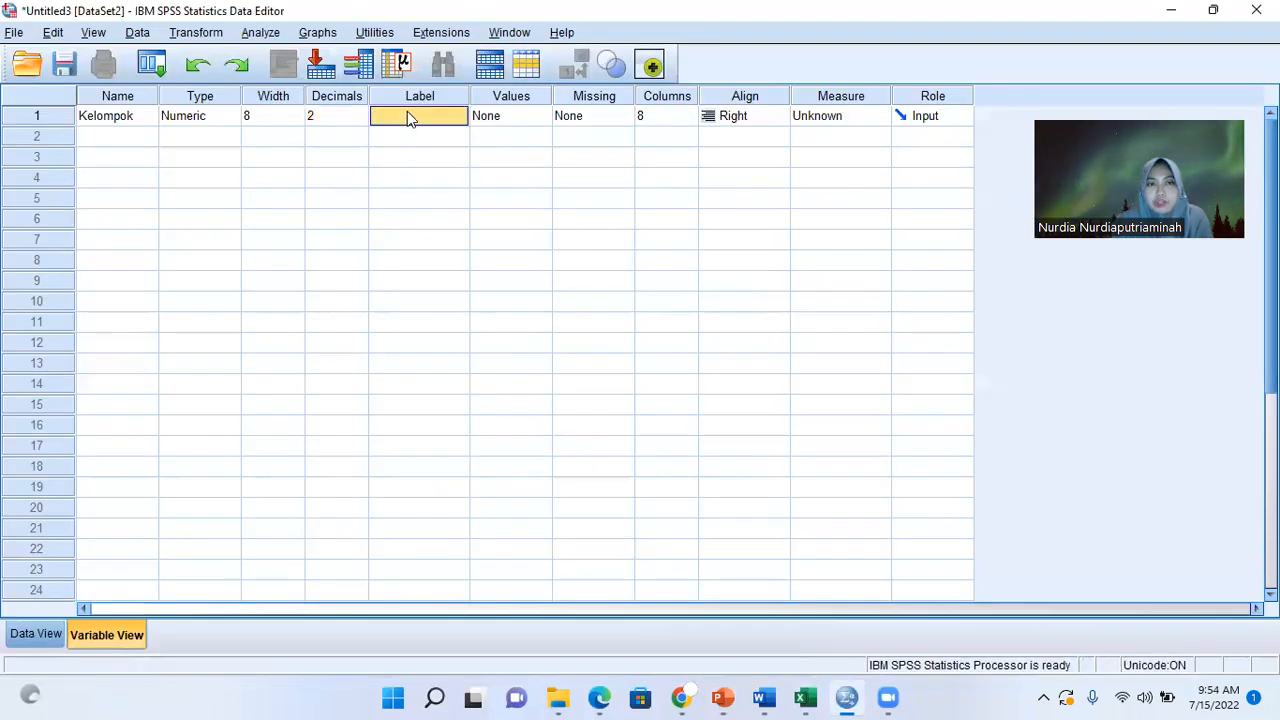
left_click(518, 122)
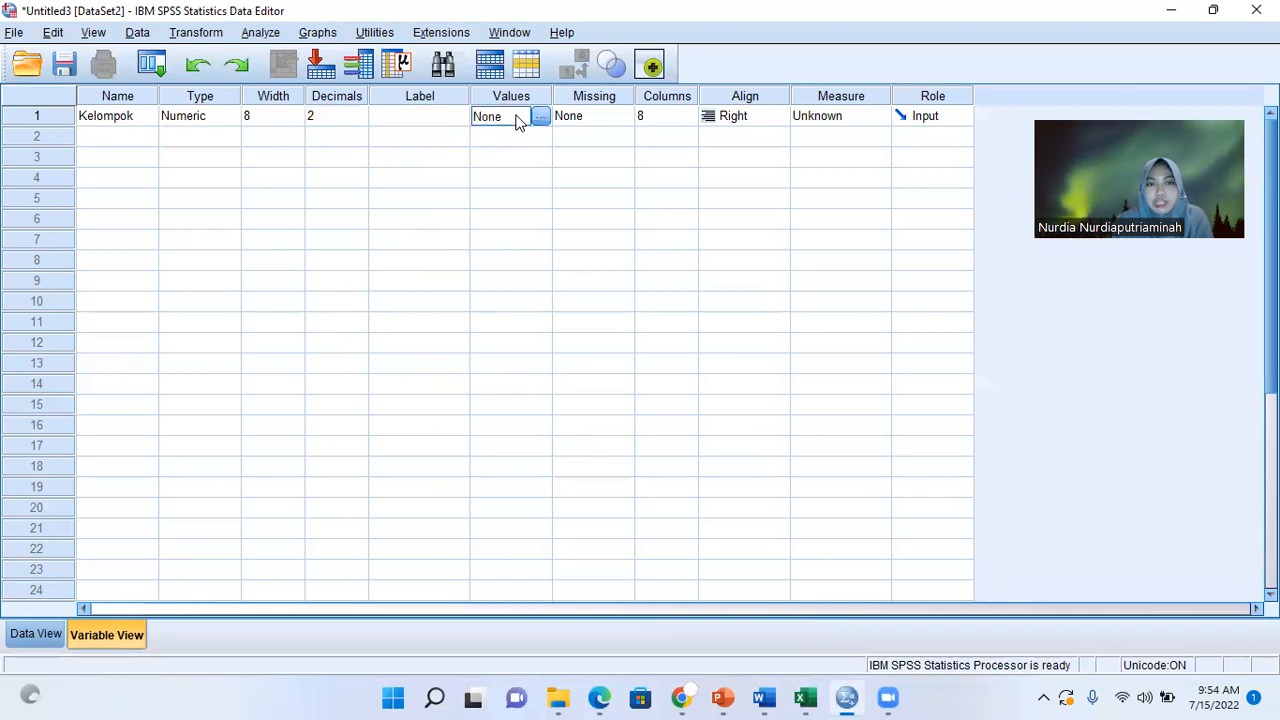
left_click(541, 117)
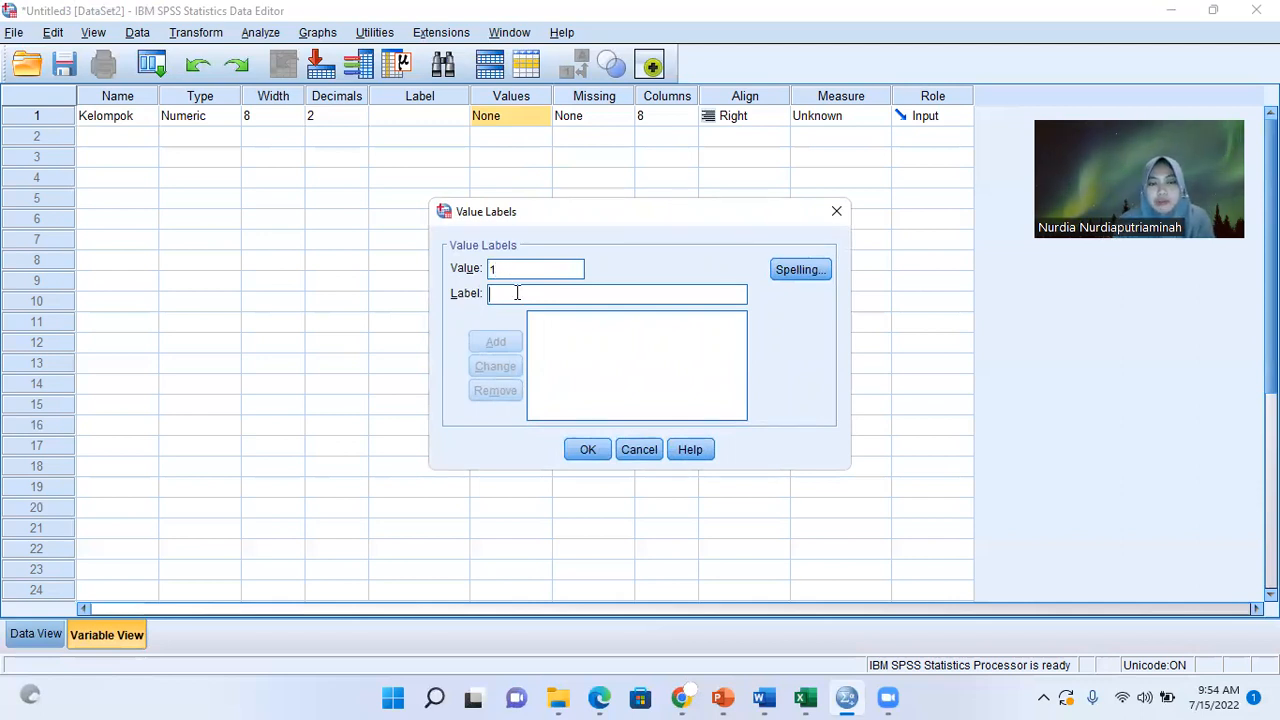
type("k")
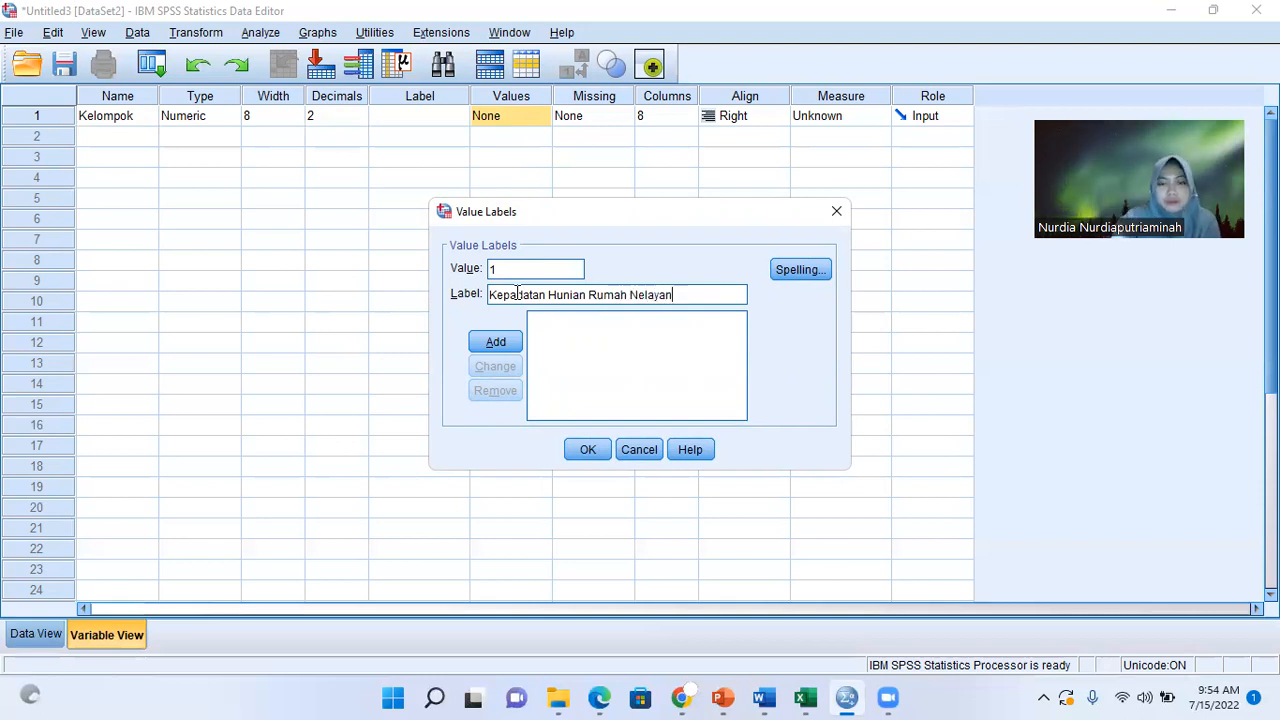
left_click(474, 345)
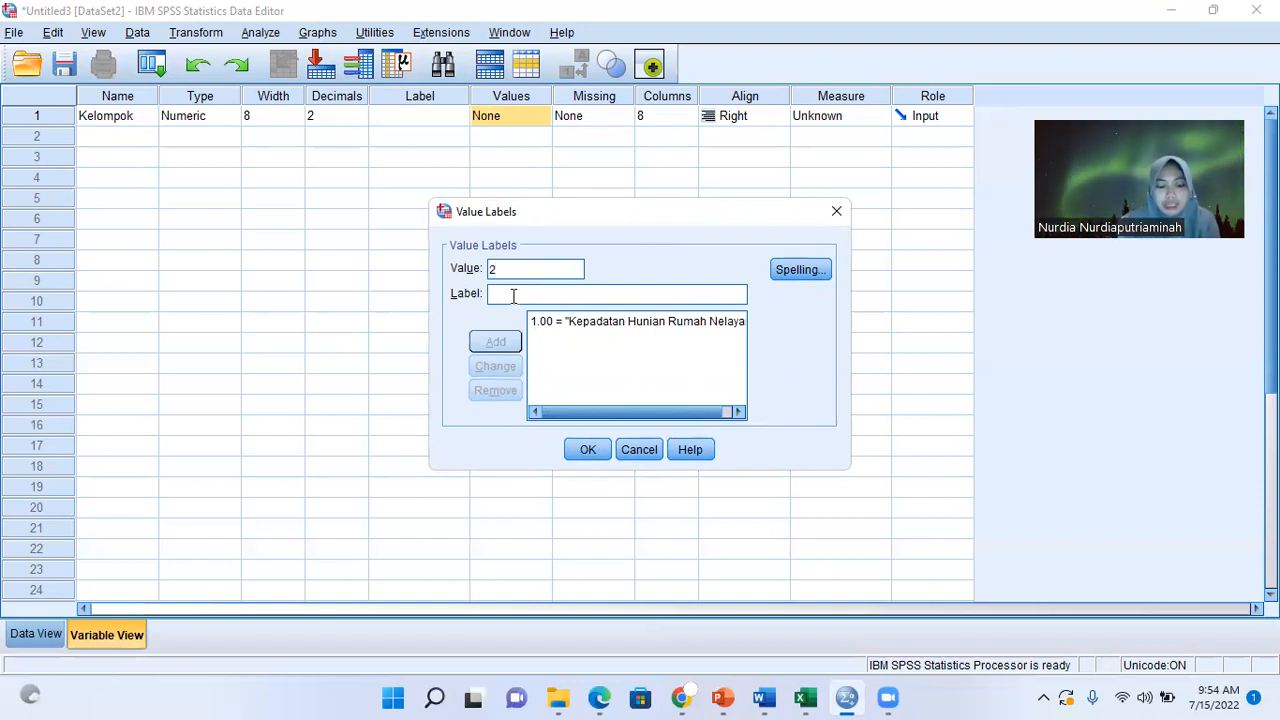
Add the value label 2 = "Kepadatan Hunian Rumah Petani" to the Kelompok variable and apply the value labels.
type("Kepad")
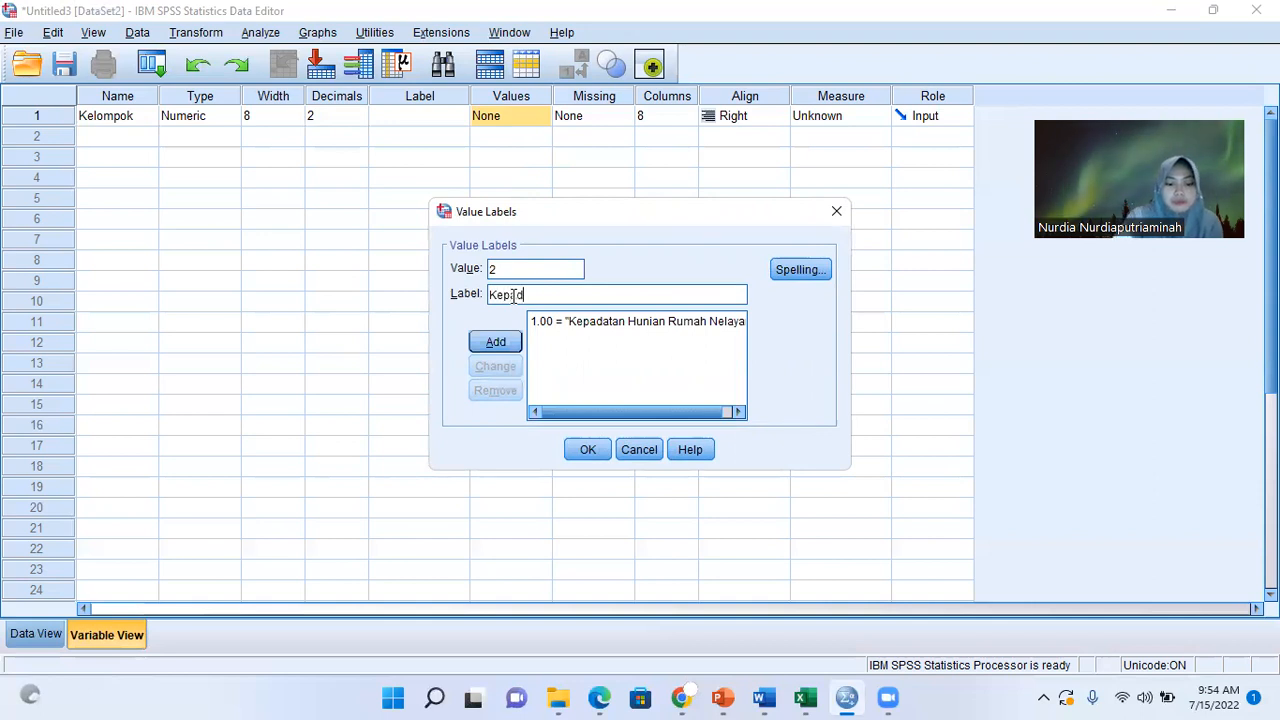
type("atan")
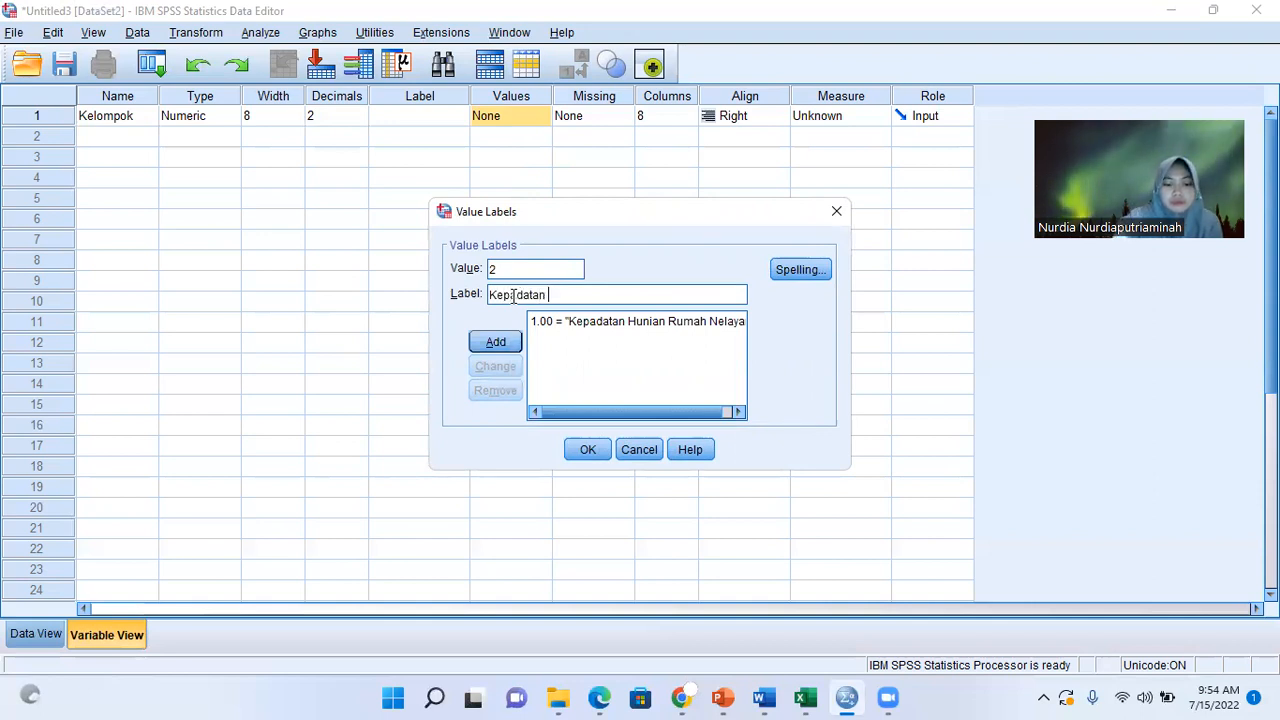
type(" Hunia")
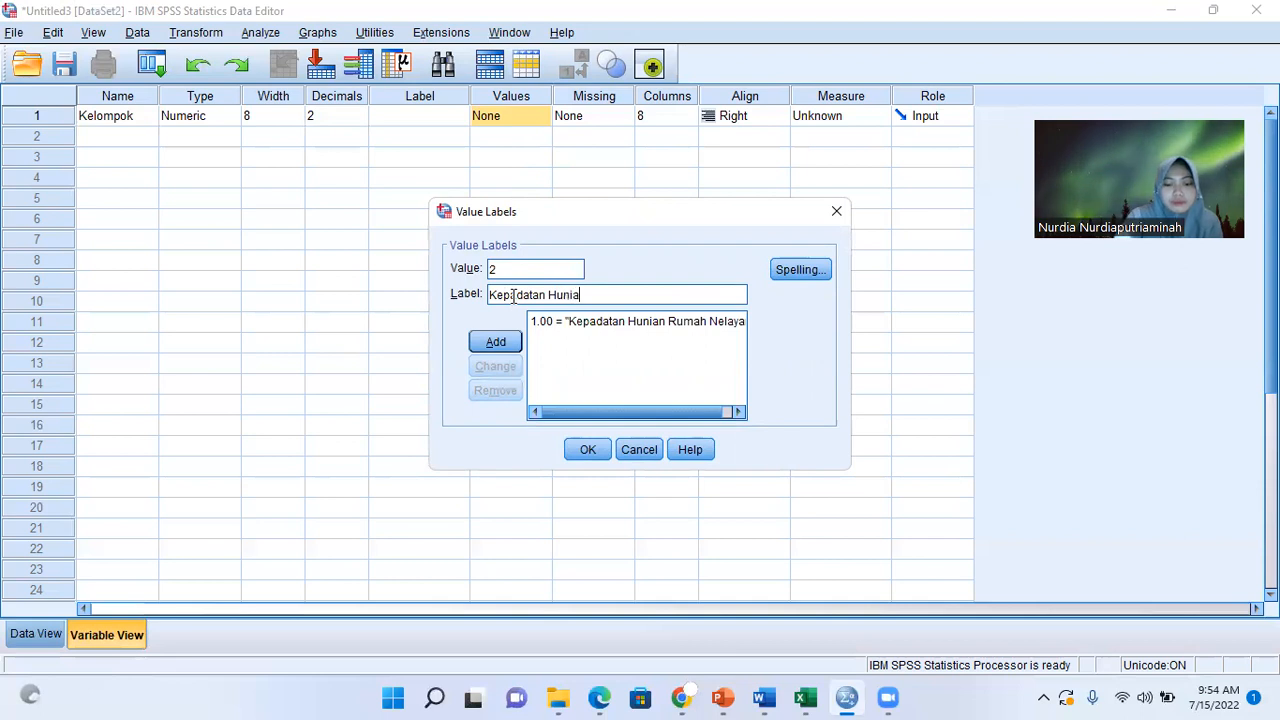
type("n Rumah")
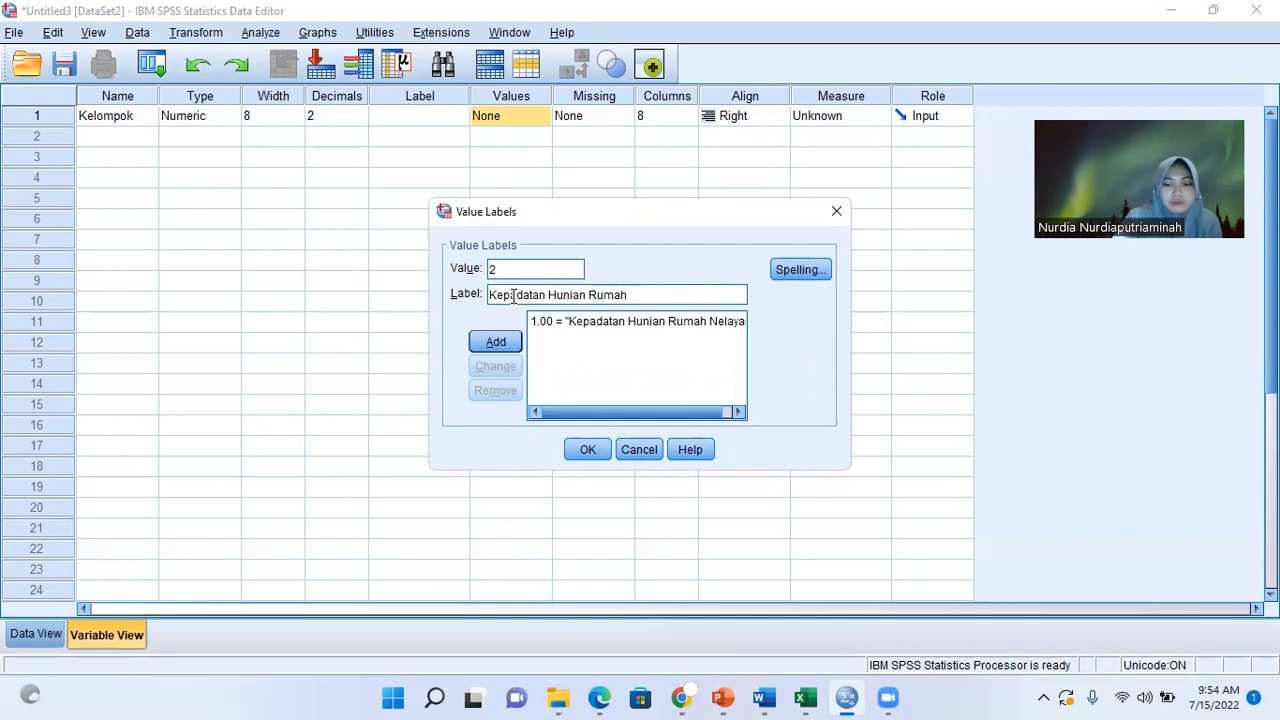
type(" Petan")
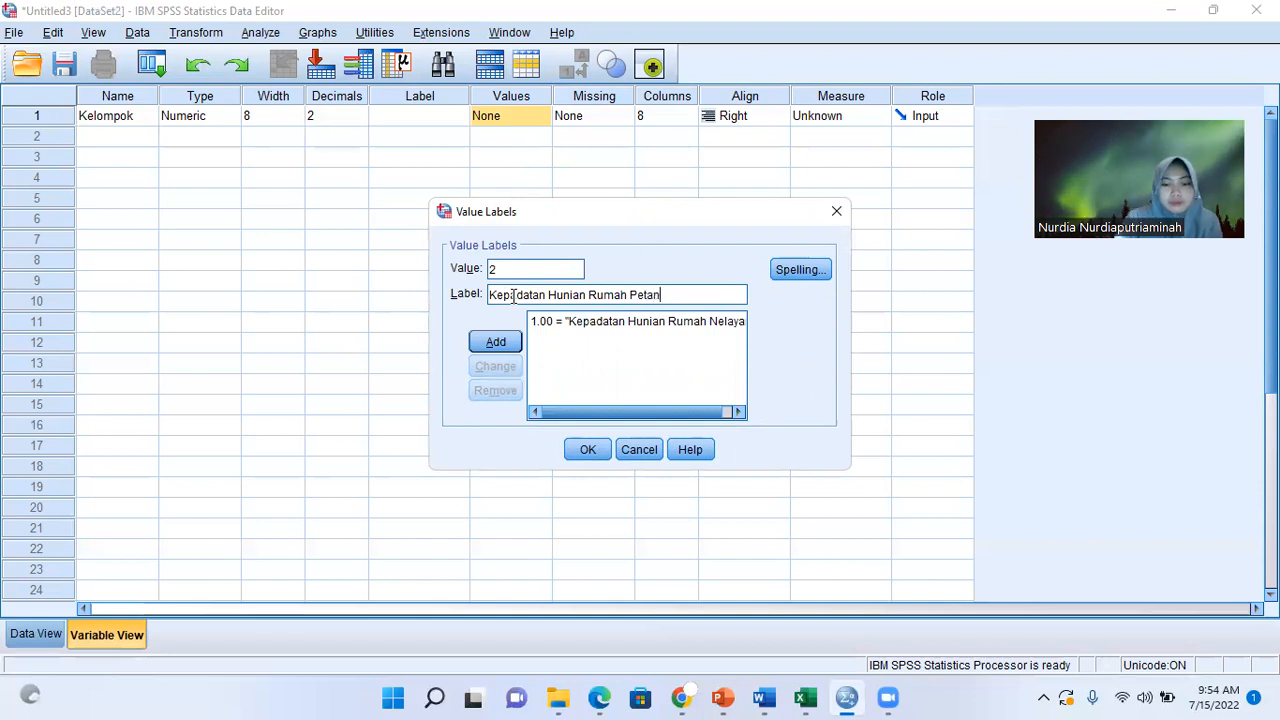
type("i")
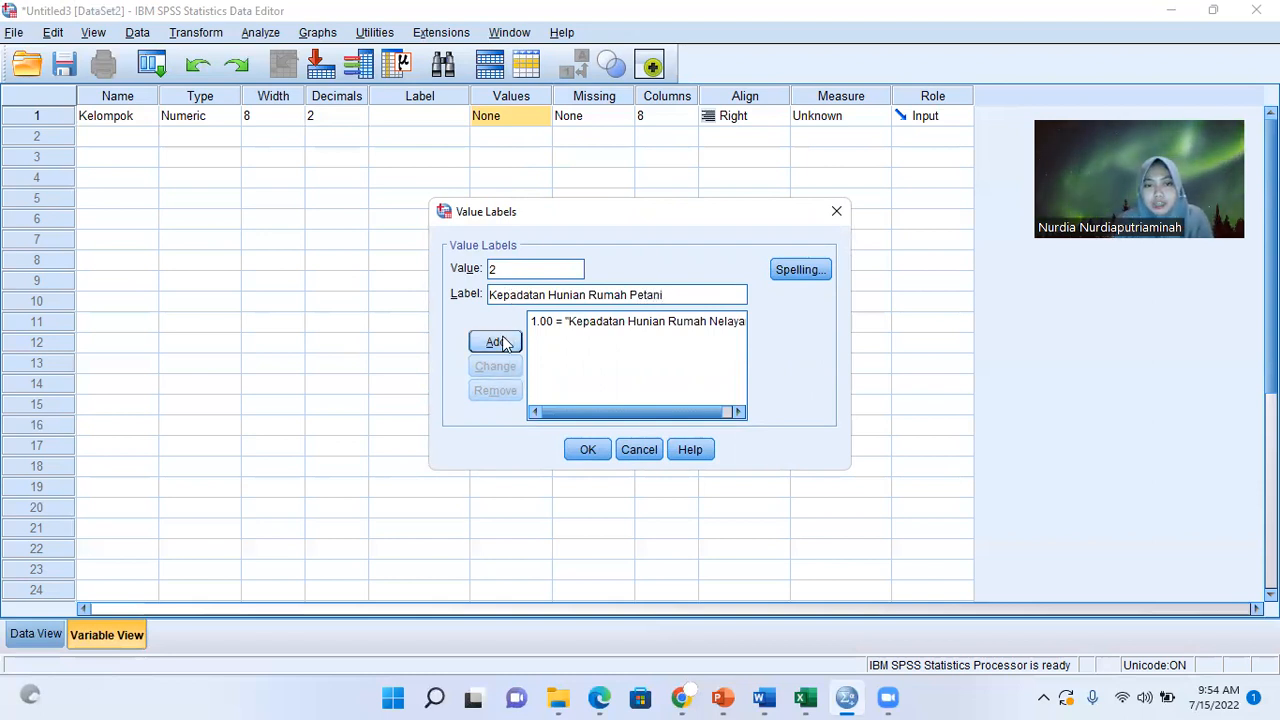
left_click(508, 343)
left_click(578, 449)
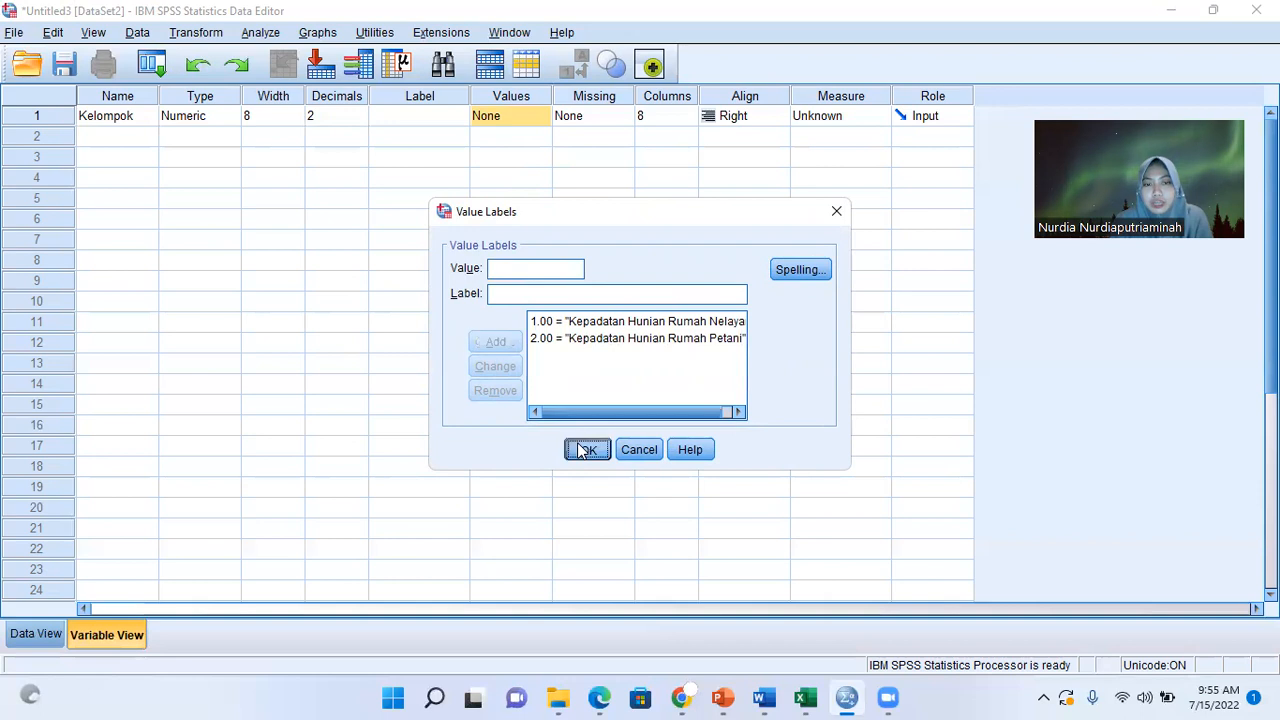
Name the second variable Data and check its type and decimals settings.
left_click(85, 138)
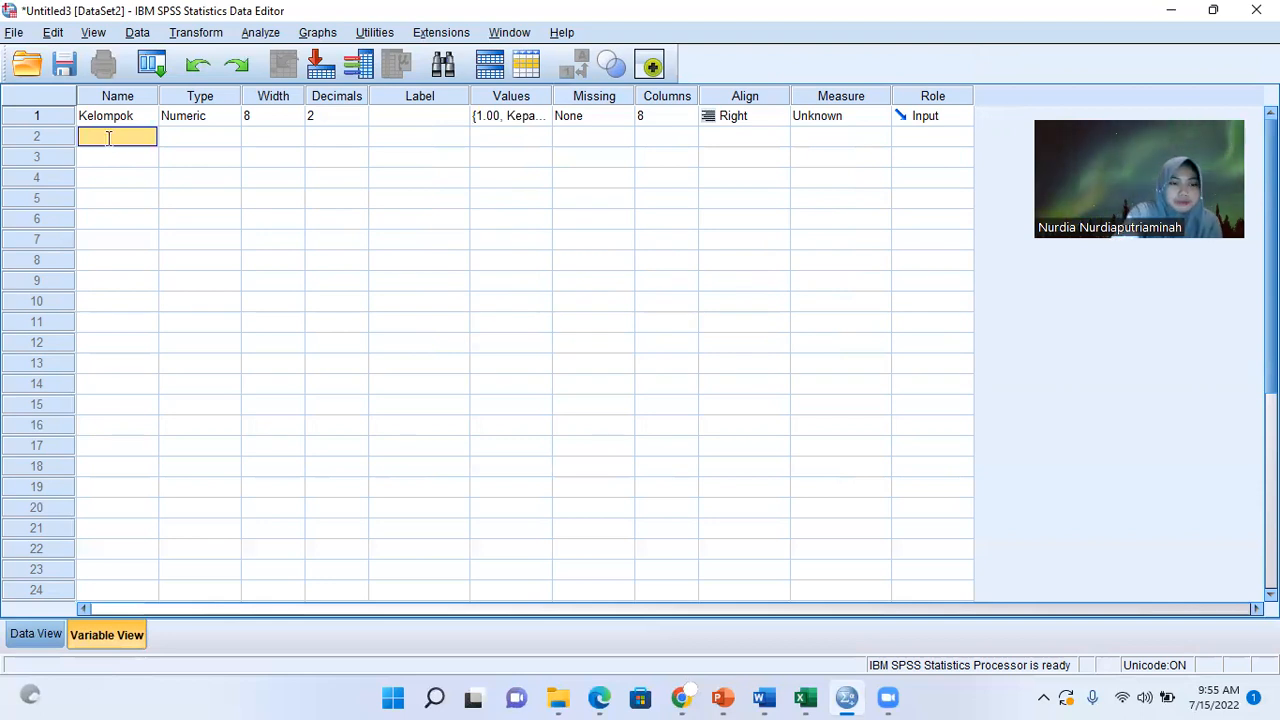
type("Da")
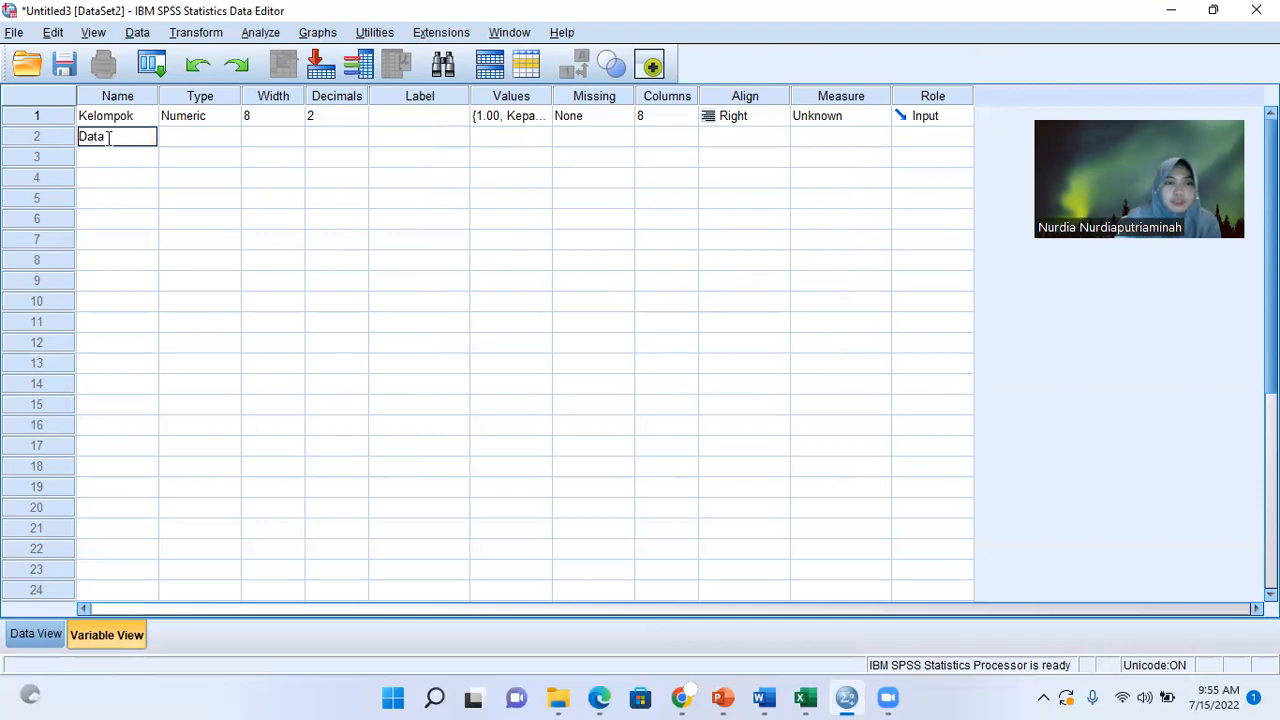
type("ta")
left_click(178, 143)
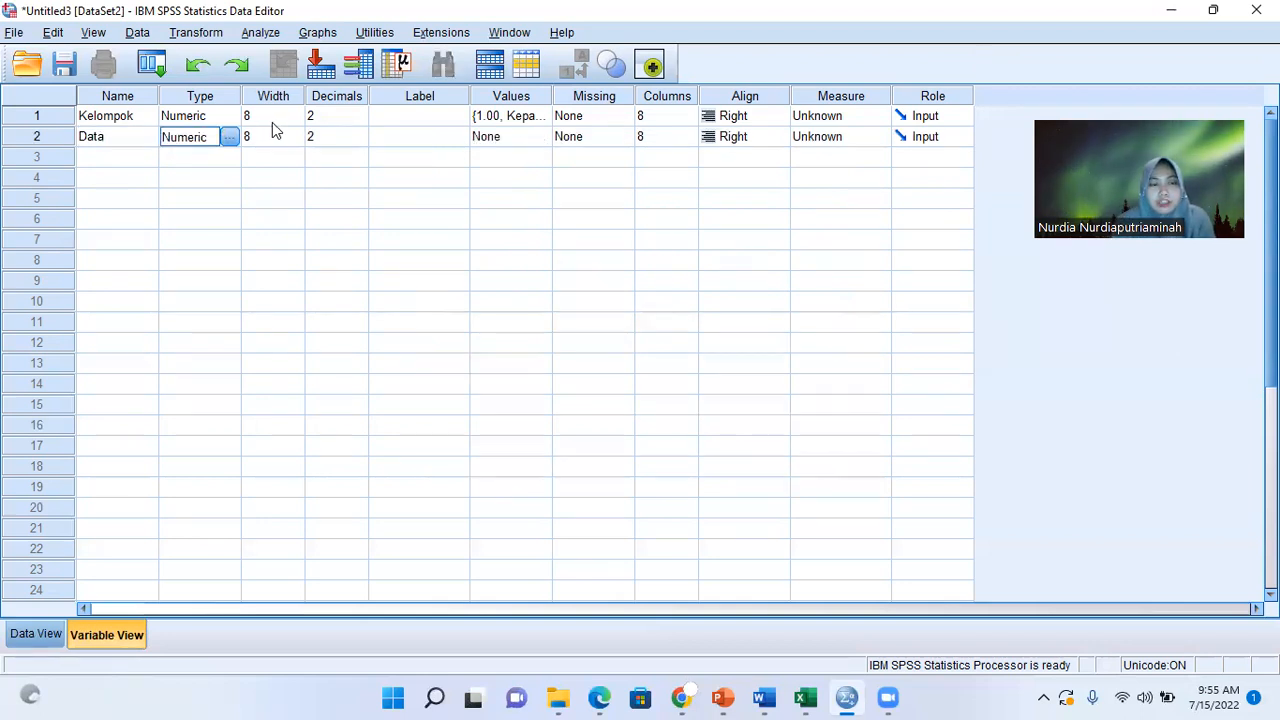
left_click(333, 141)
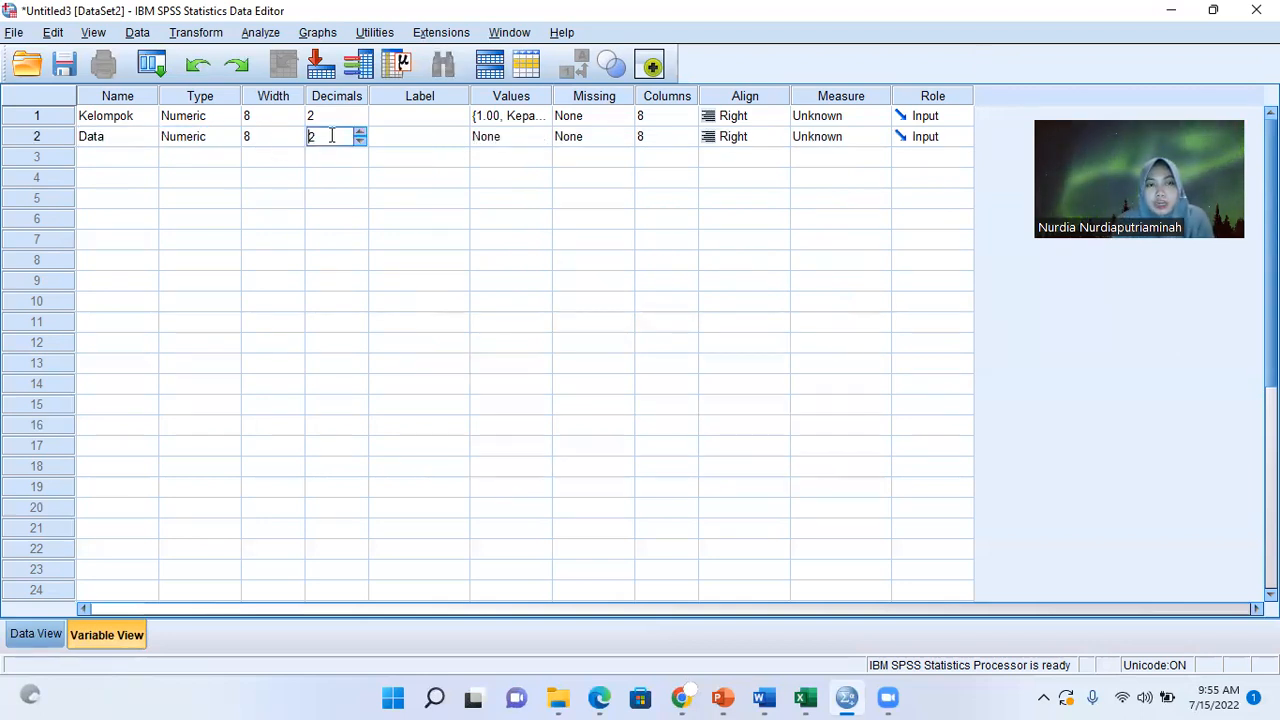
Give the Data variable the label "Kepadatan Hunian Rumah" and show the data entry grid.
left_click(403, 141)
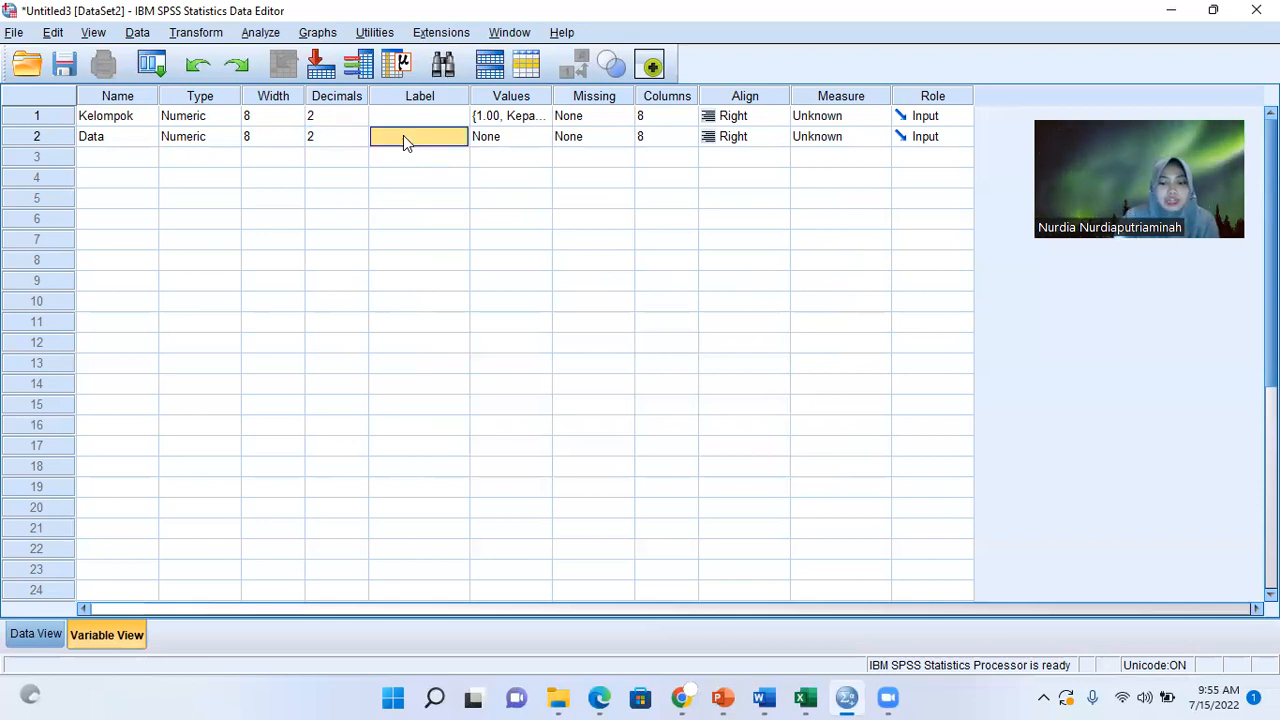
type("Kepadatan Hu")
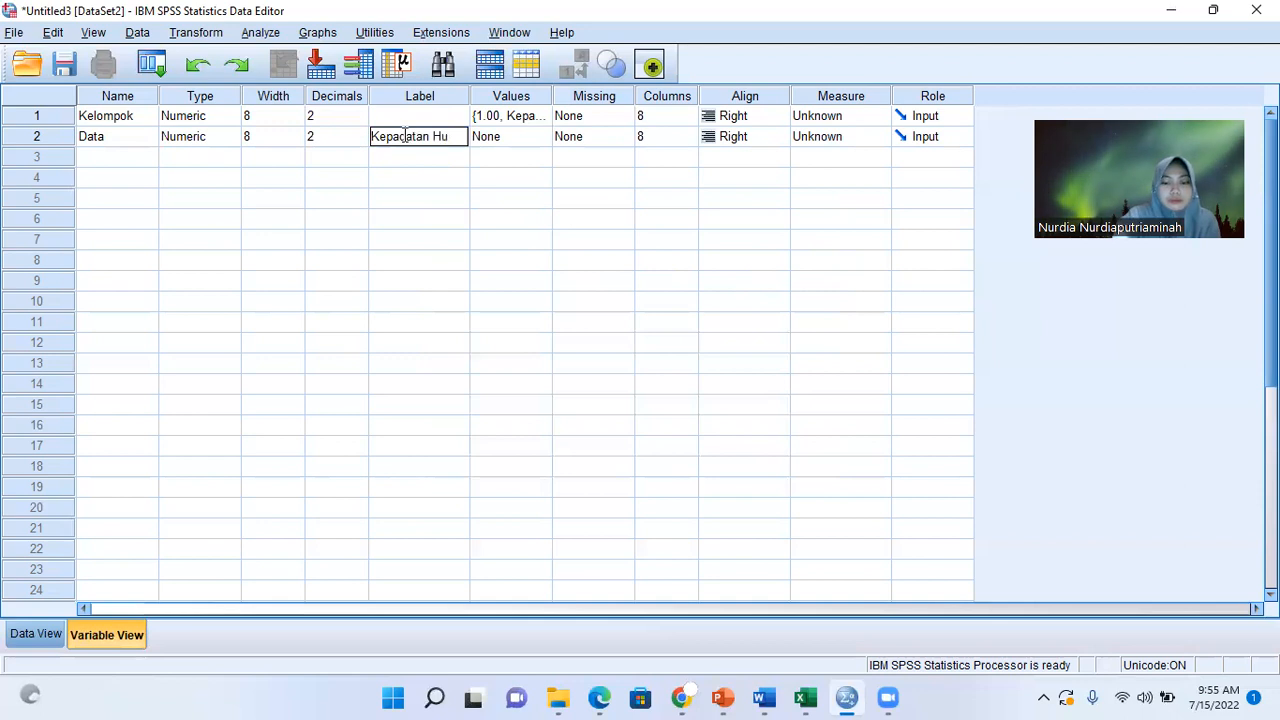
type("nian RE")
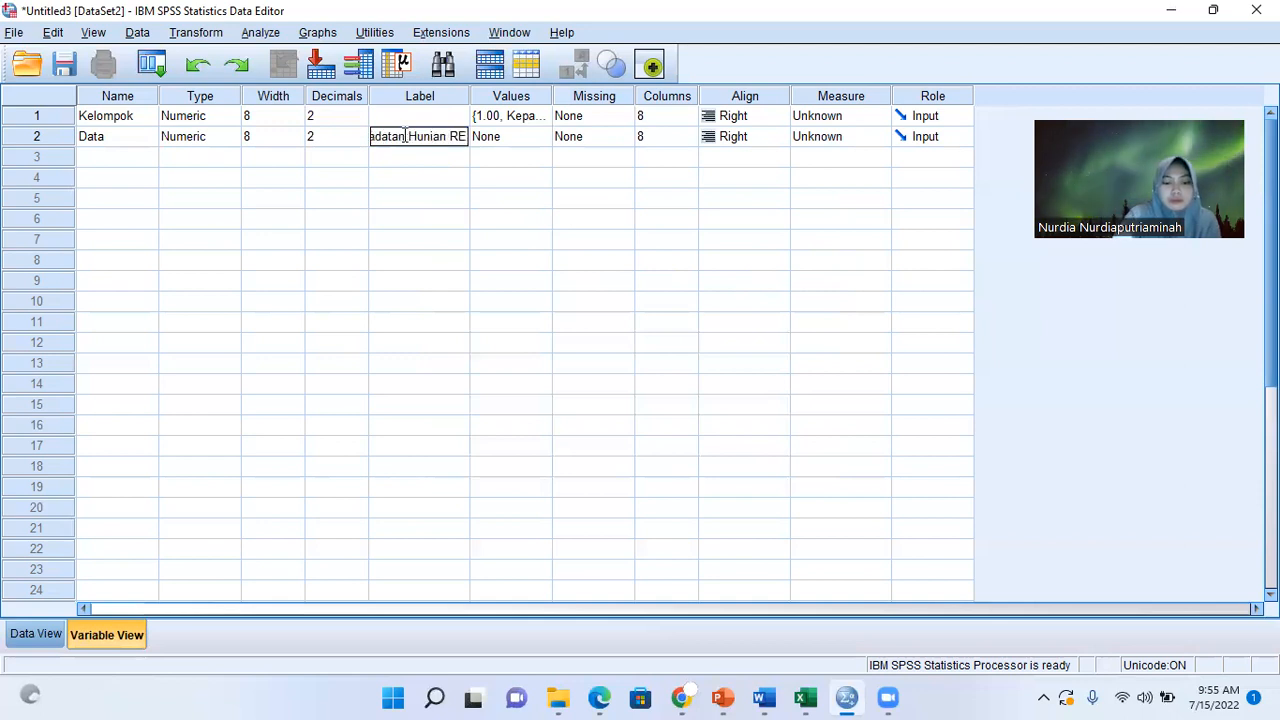
key("BackSpace")
type("u")
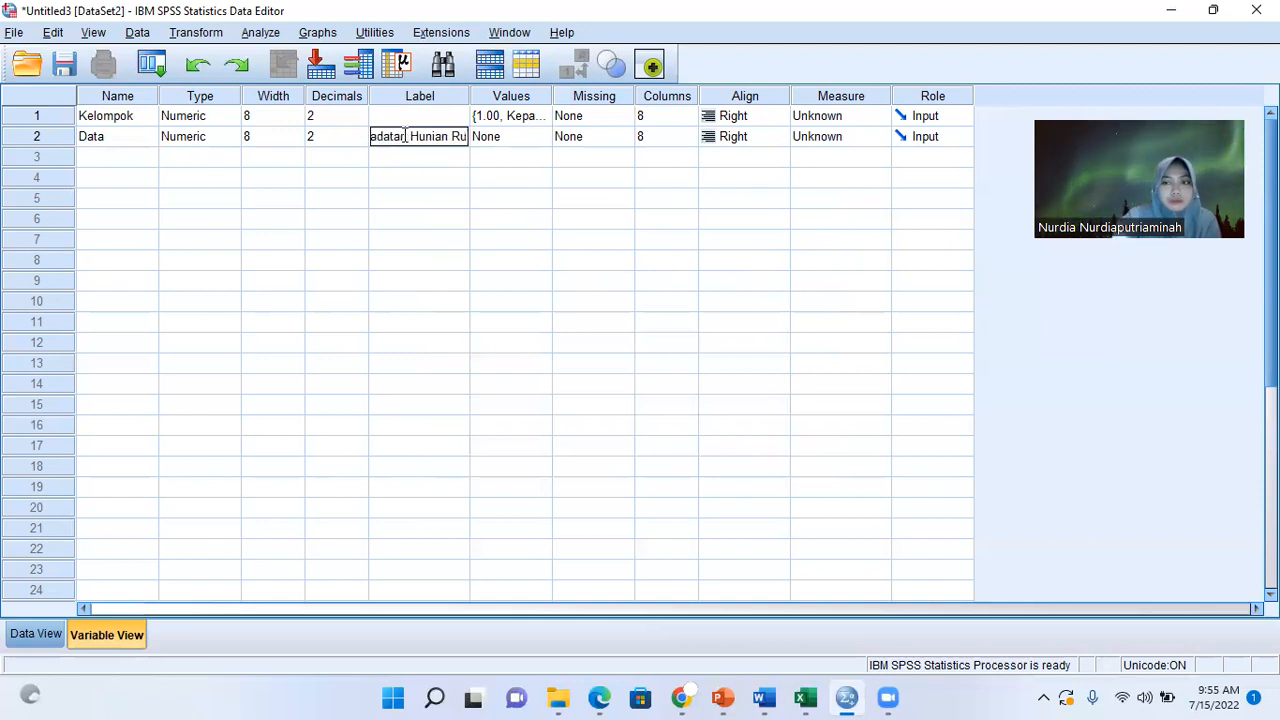
type("mah")
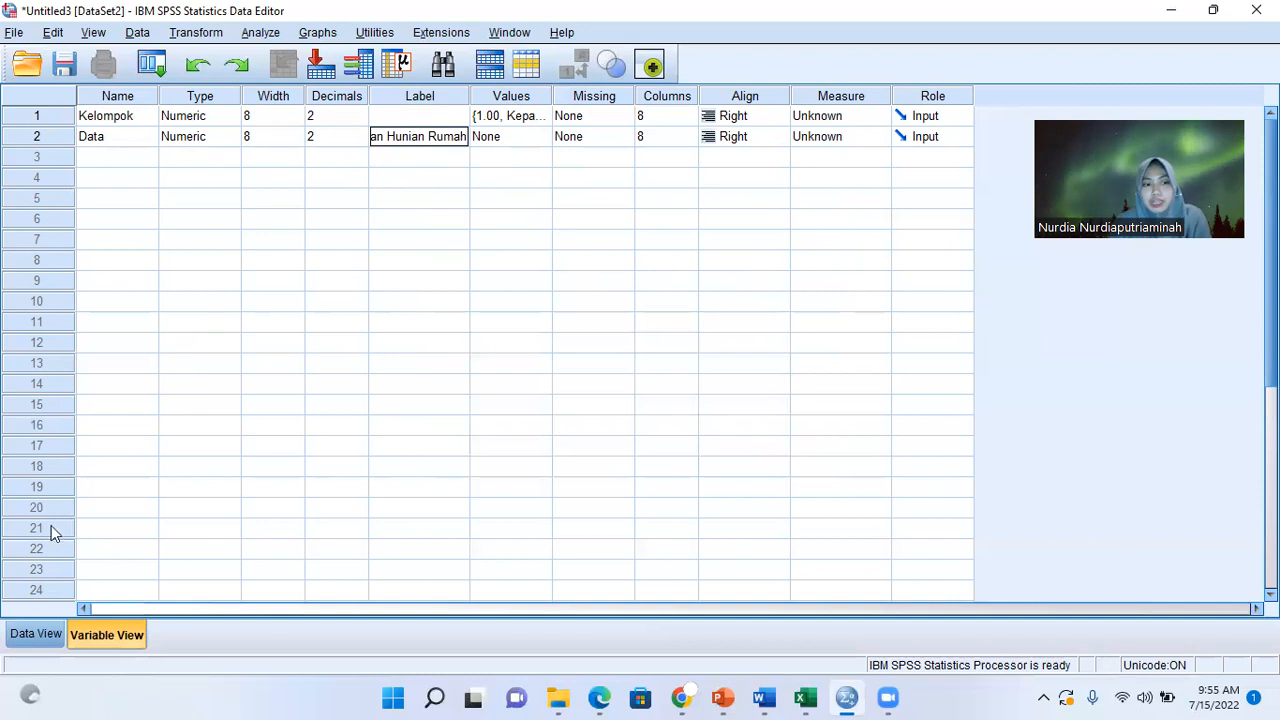
left_click(36, 634)
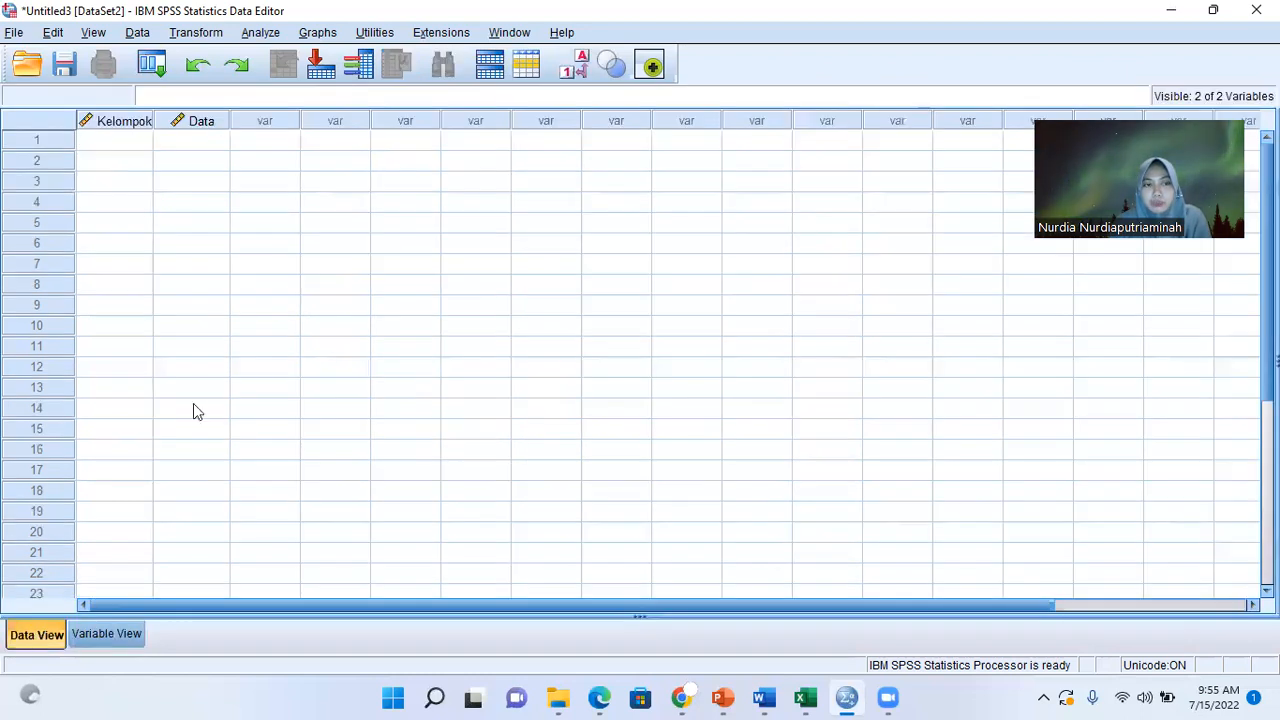
Check the housing density table in PowerPoint, and in Excel's Book1 copy the density values in B2:B38.
left_click(727, 696)
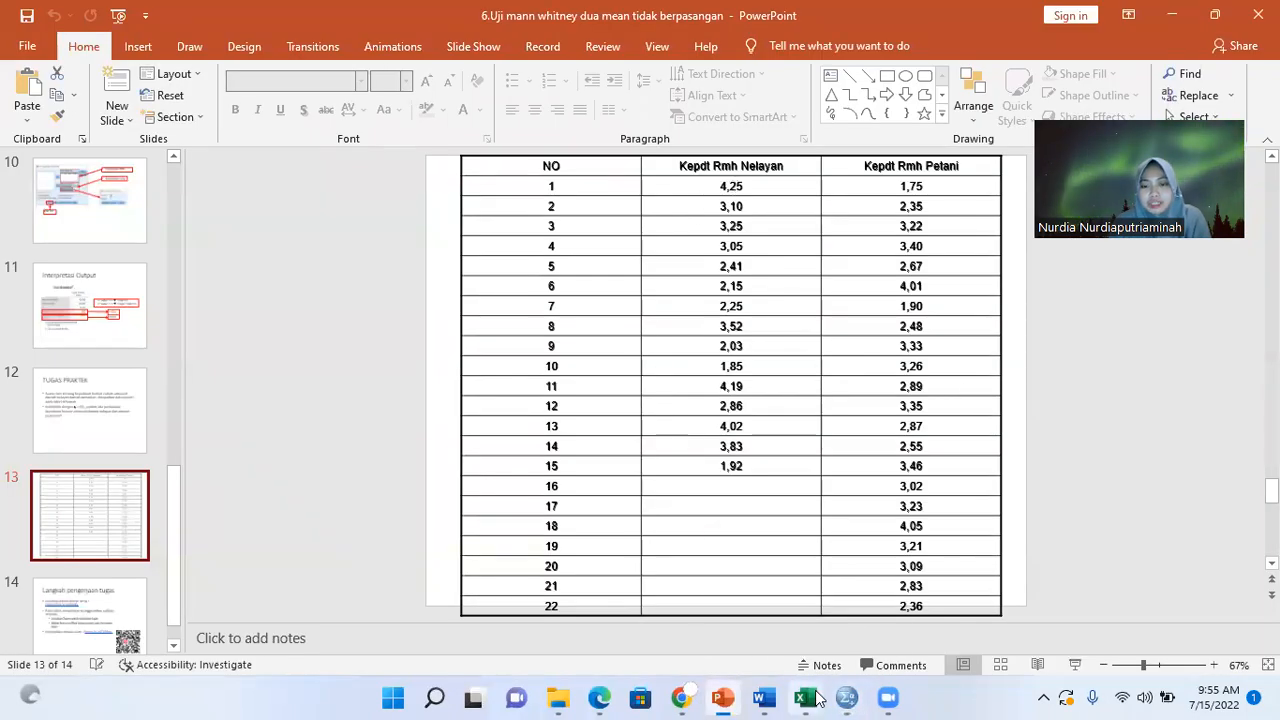
mouse_move(815, 697)
left_click(800, 600)
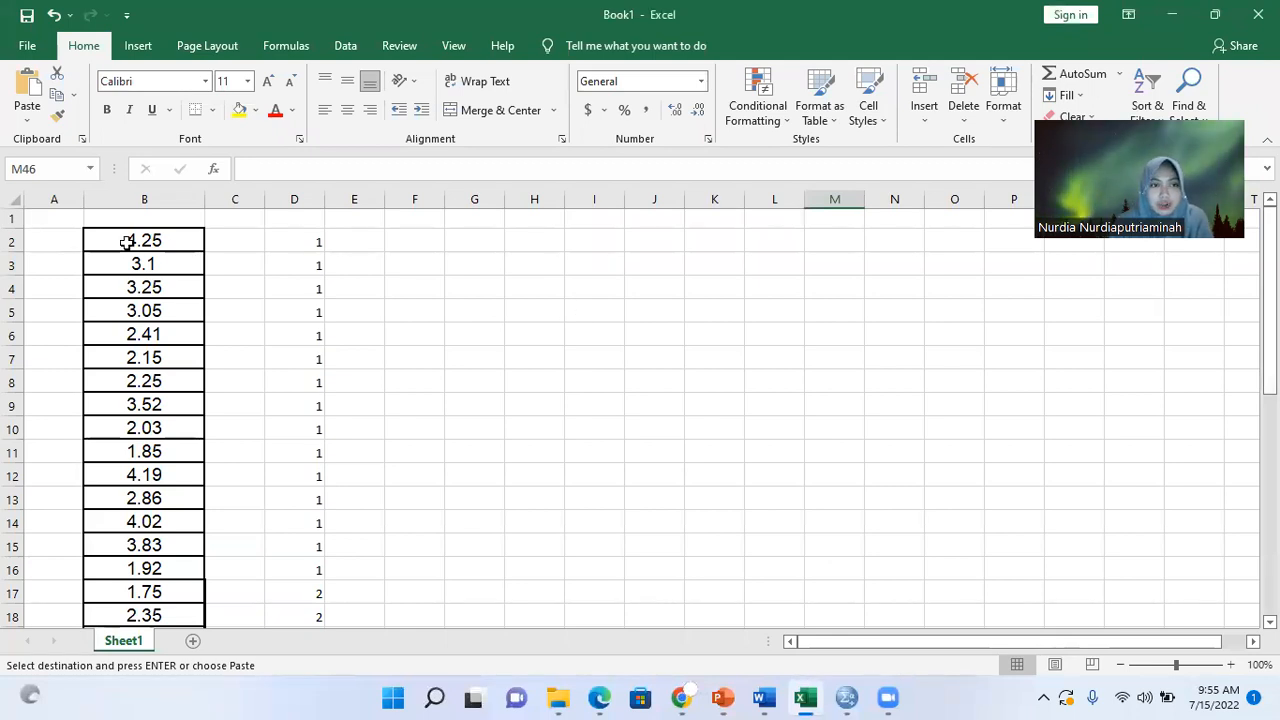
left_click_drag(126, 242, 155, 571)
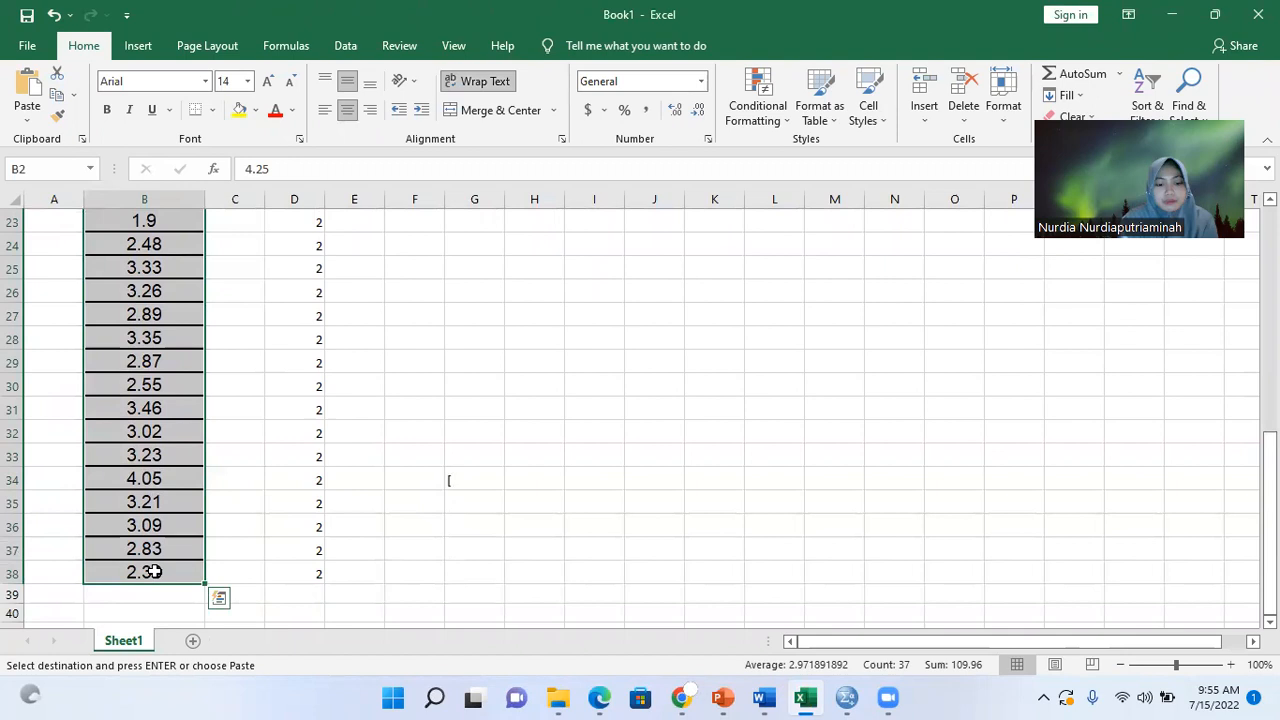
Switch to SPSS Statistics and paste the copied density values into the Data column from row 1.
mouse_move(846, 697)
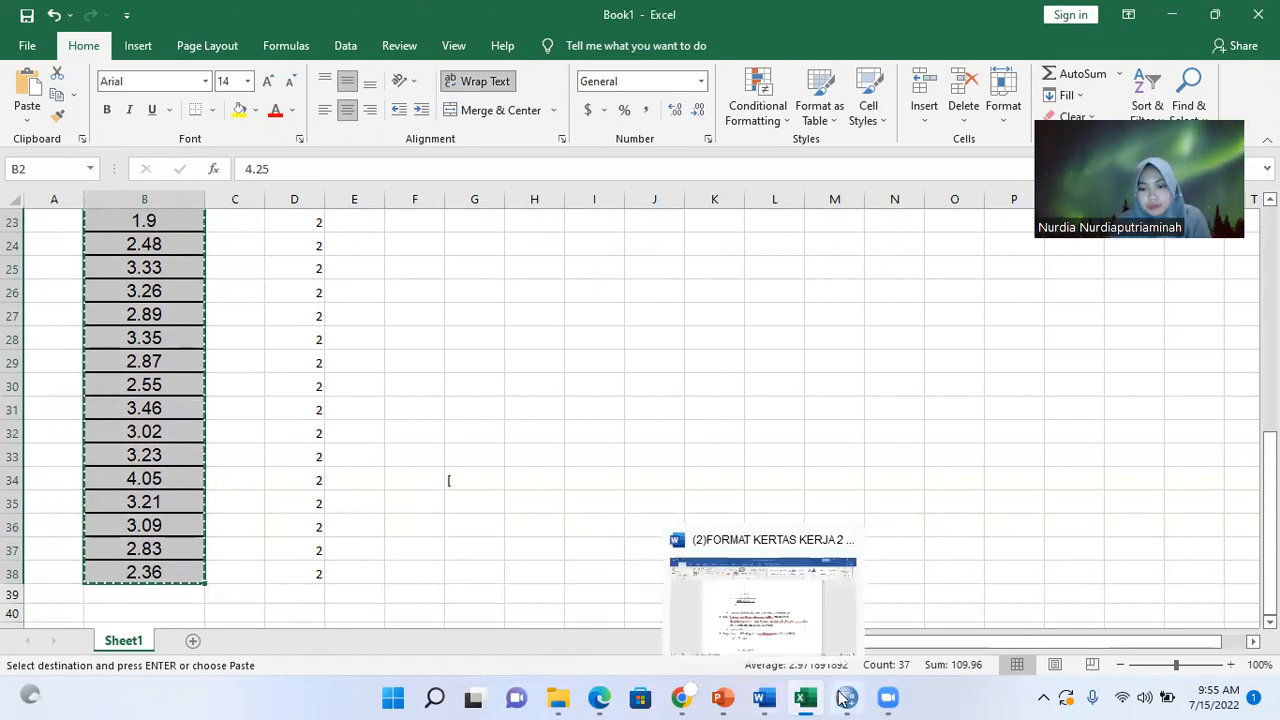
left_click(810, 571)
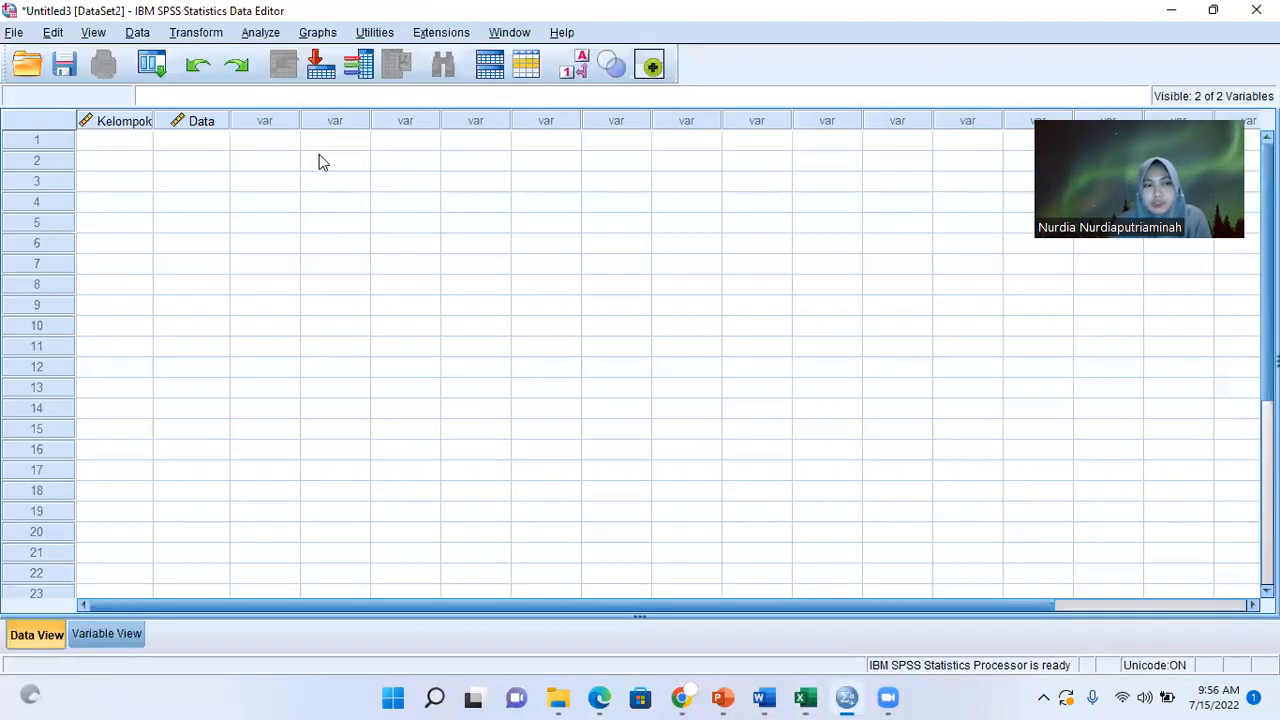
left_click(192, 146)
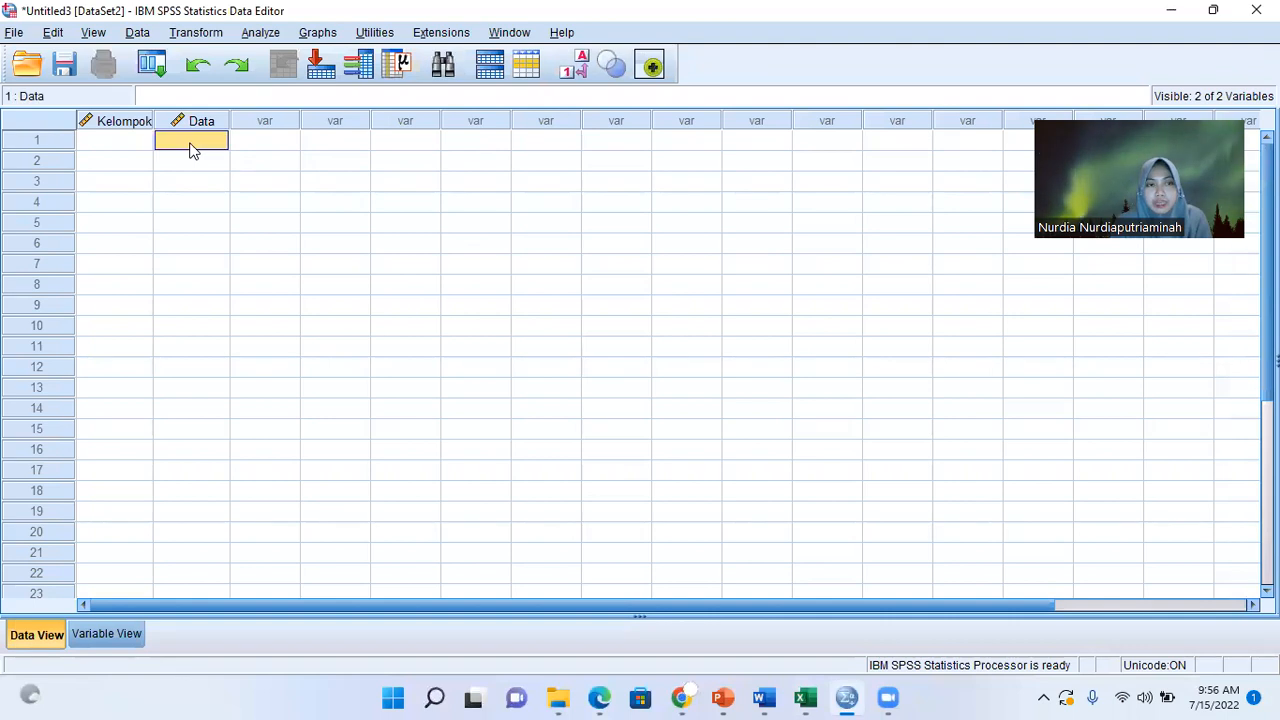
right_click(192, 146)
left_click(230, 248)
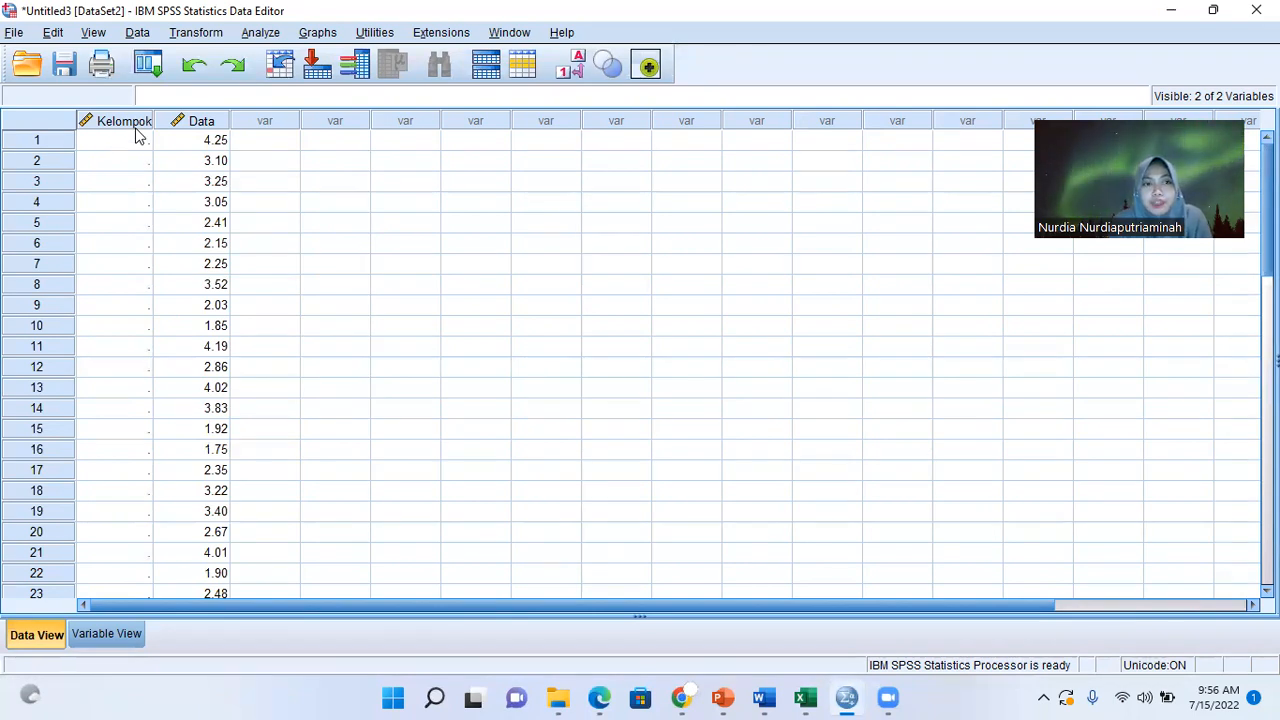
Switch to Excel and copy the group codes 1 and 2 in cells D2:D38.
mouse_move(203, 124)
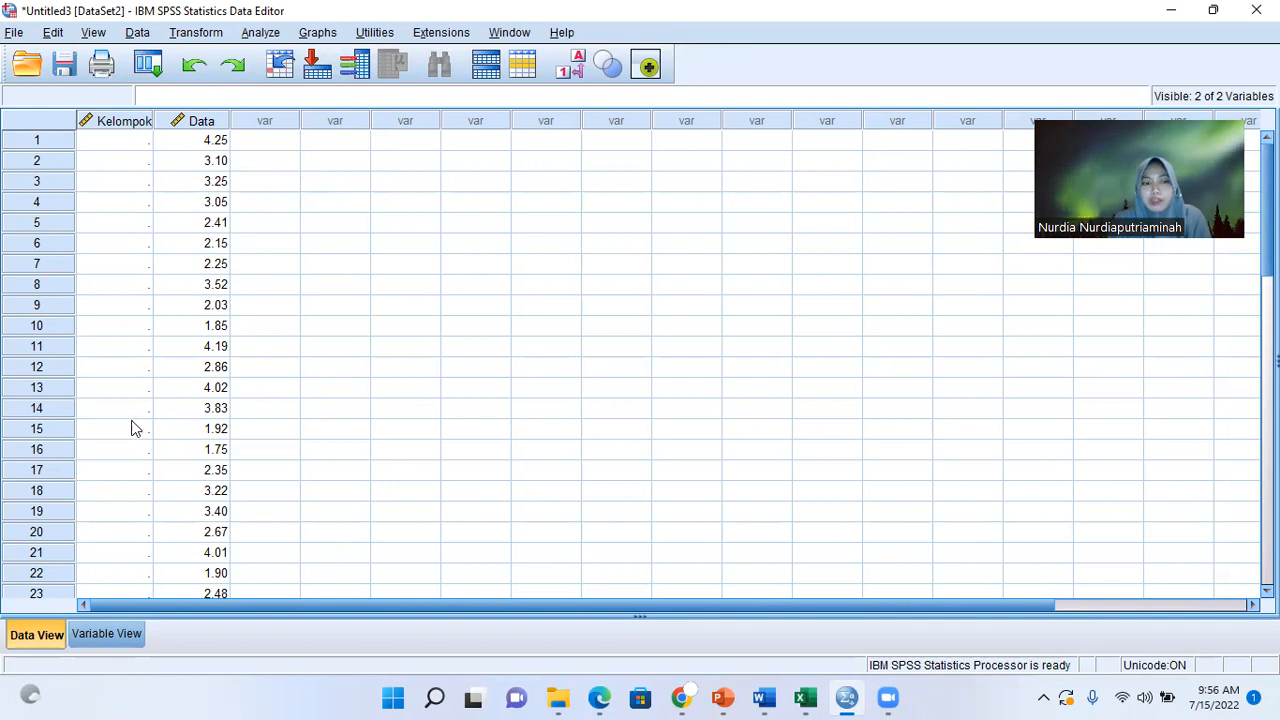
mouse_move(805, 697)
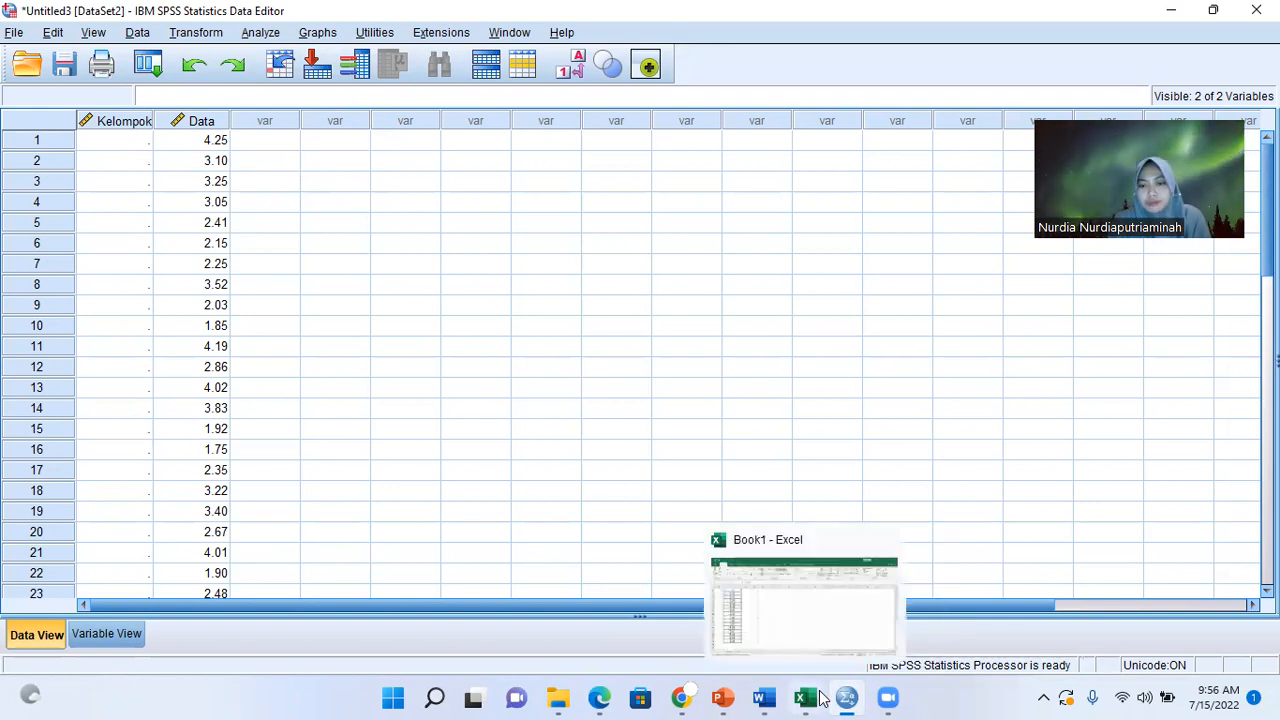
left_click(800, 628)
left_click_drag(1268, 560, 1268, 340)
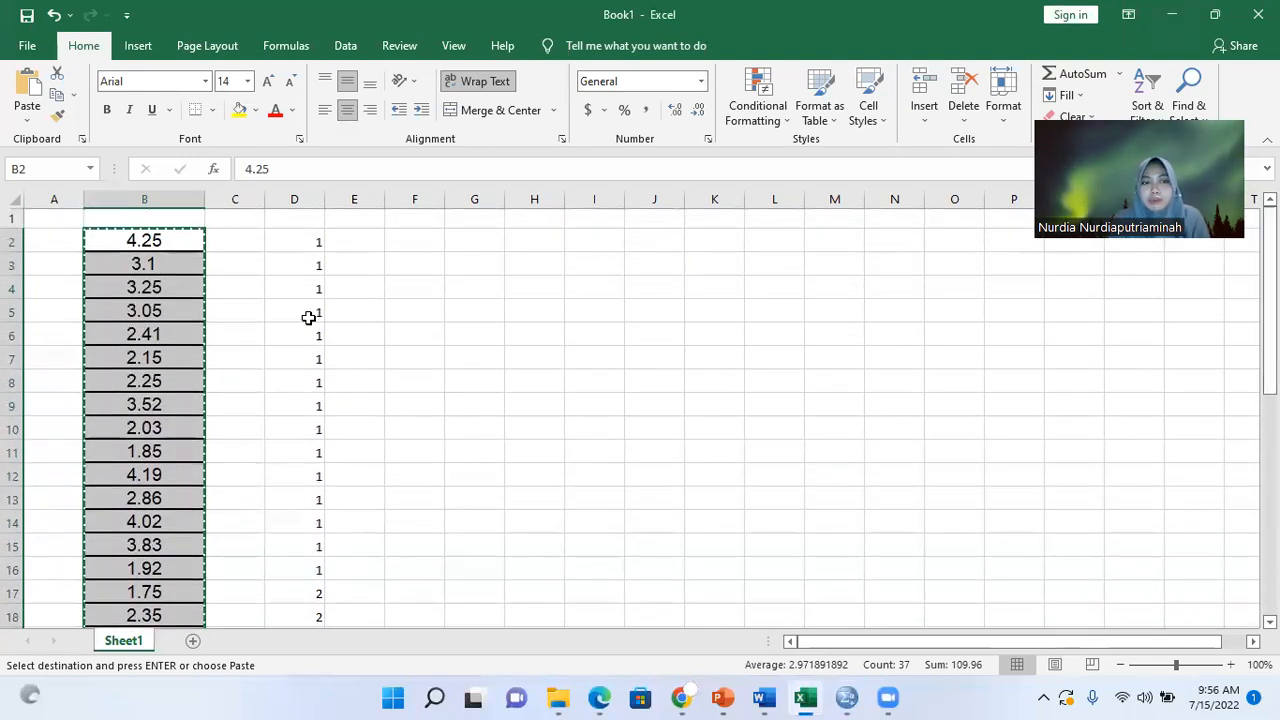
left_click_drag(289, 243, 307, 571)
key("ctrl+c")
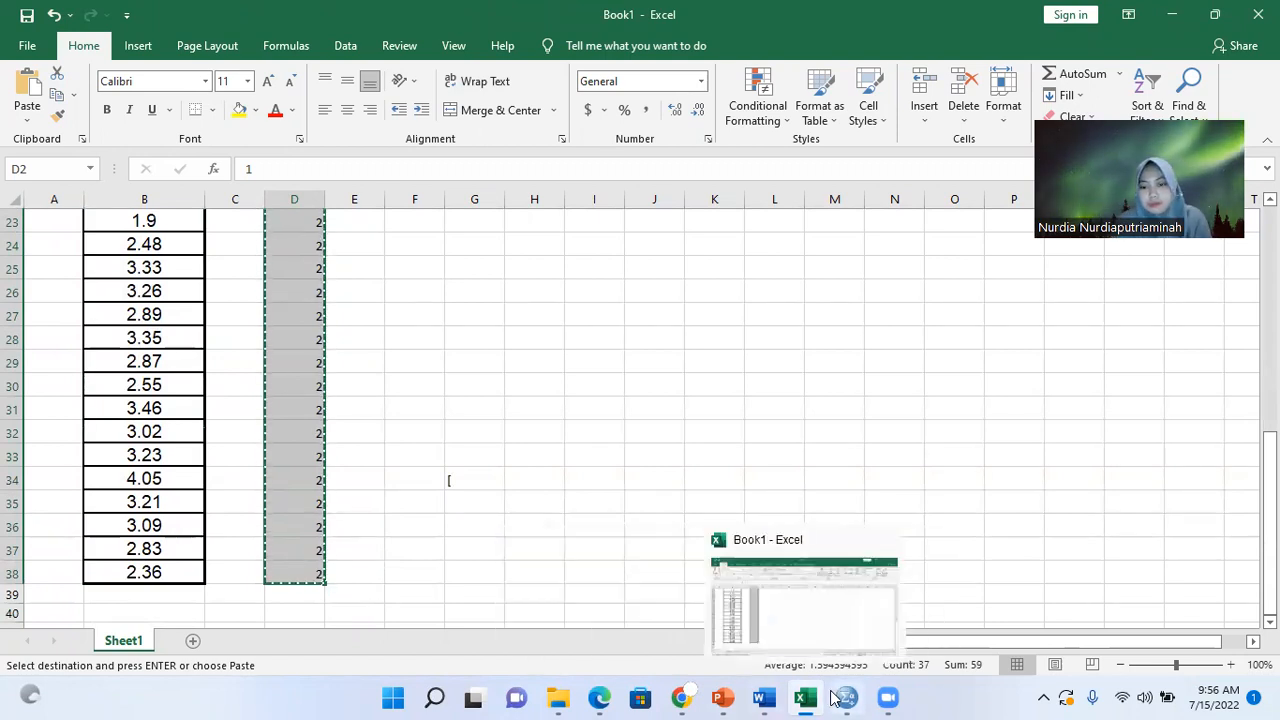
Switch to SPSS Statistics and paste the group codes into the Kelompok column from row 1.
left_click(834, 634)
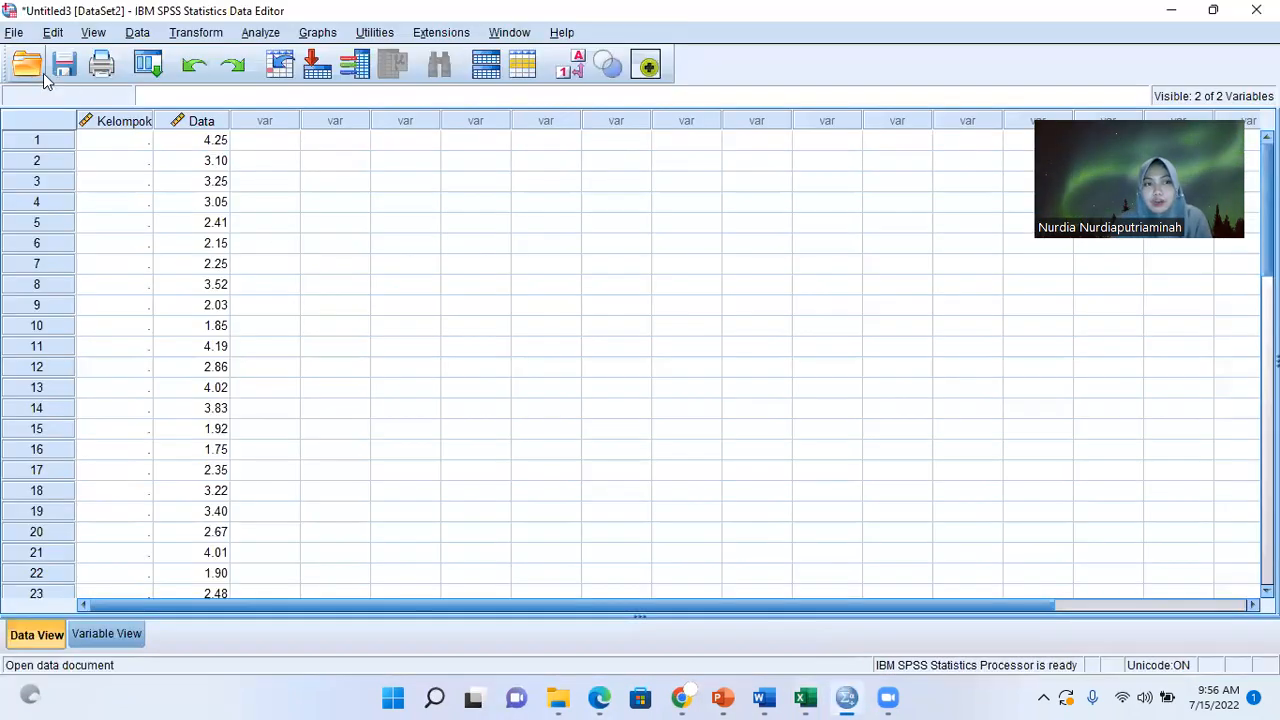
left_click(110, 140)
right_click(110, 140)
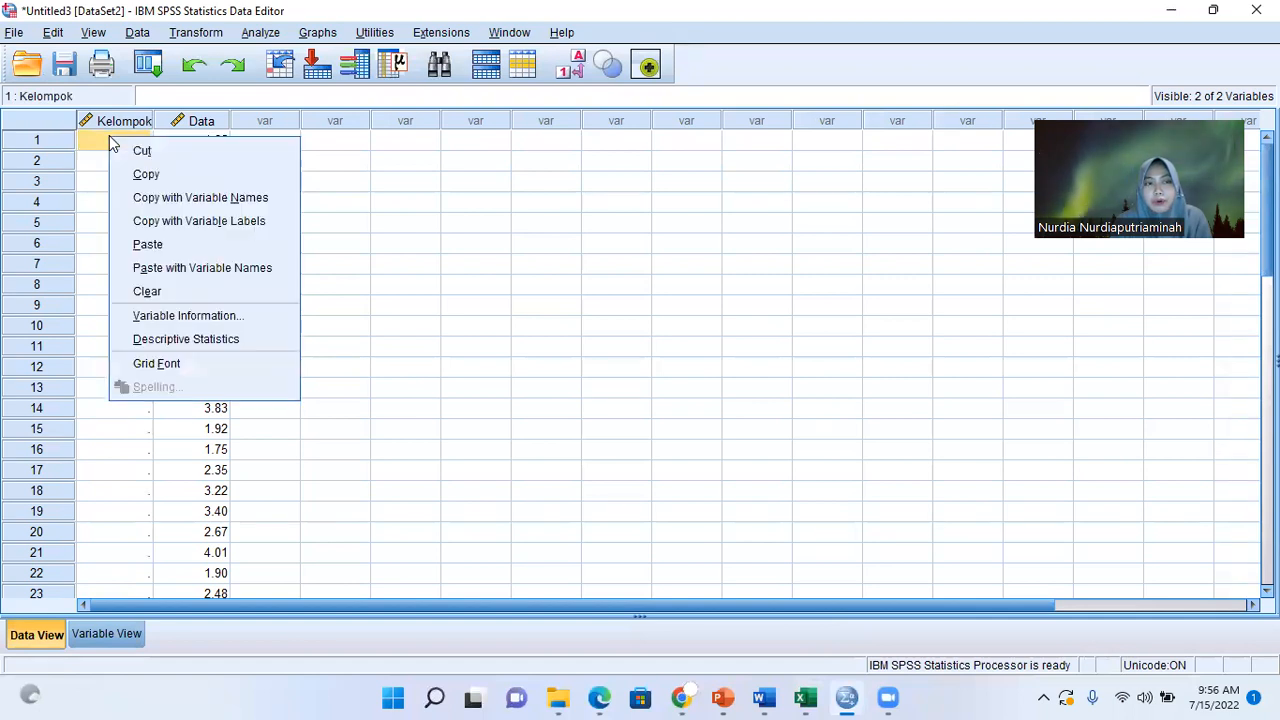
left_click(147, 244)
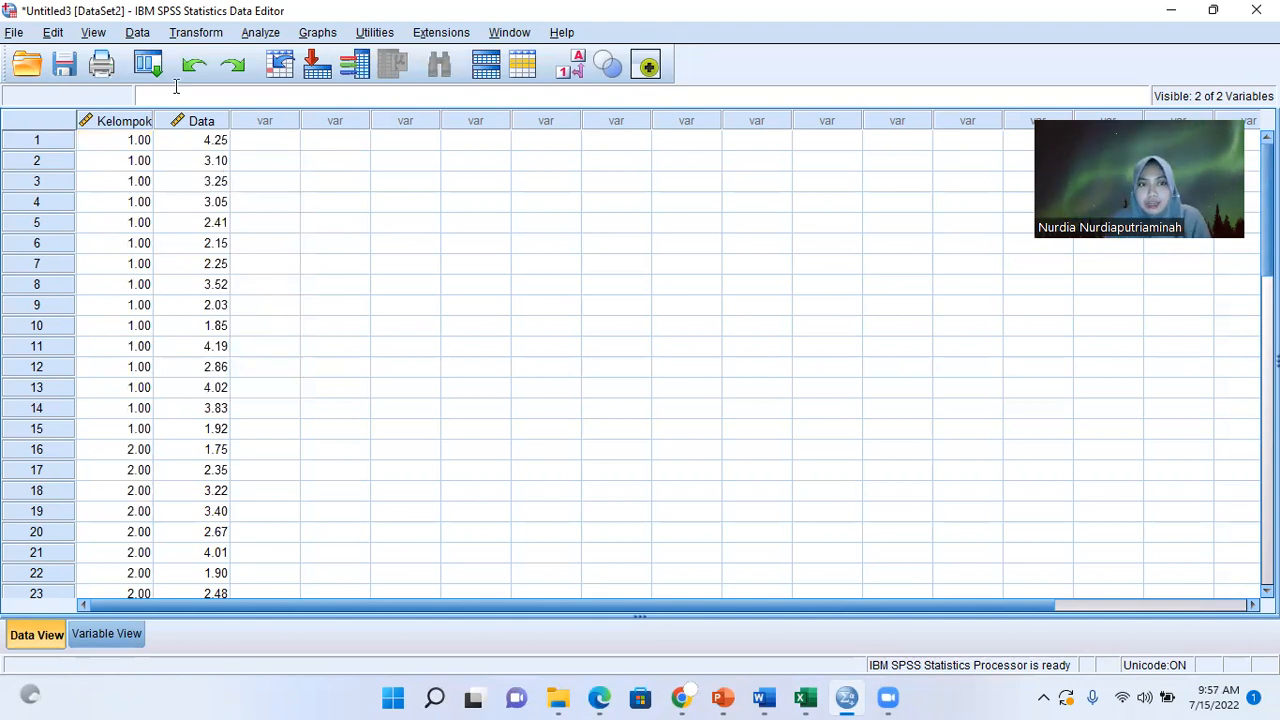
Set up the legacy nonparametric test for 2 independent samples with Kelompok as grouping variable and Kepadatan Hunian as test variable.
left_click(256, 34)
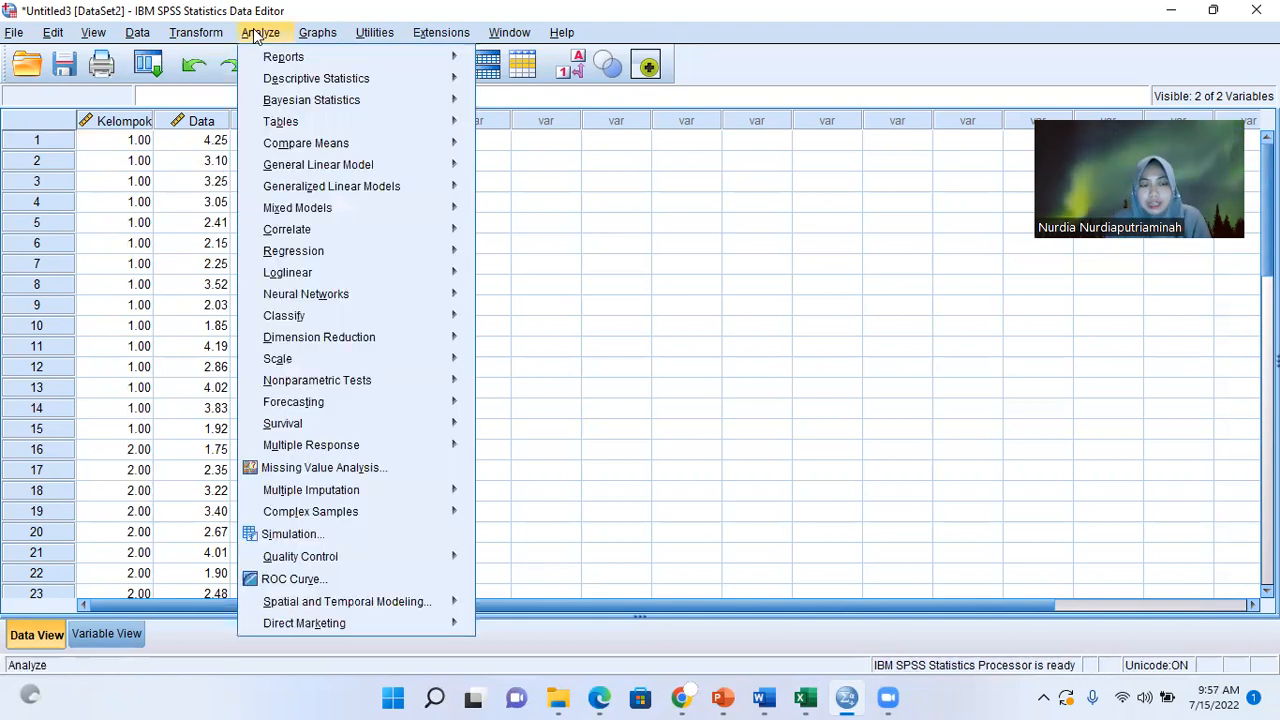
mouse_move(349, 302)
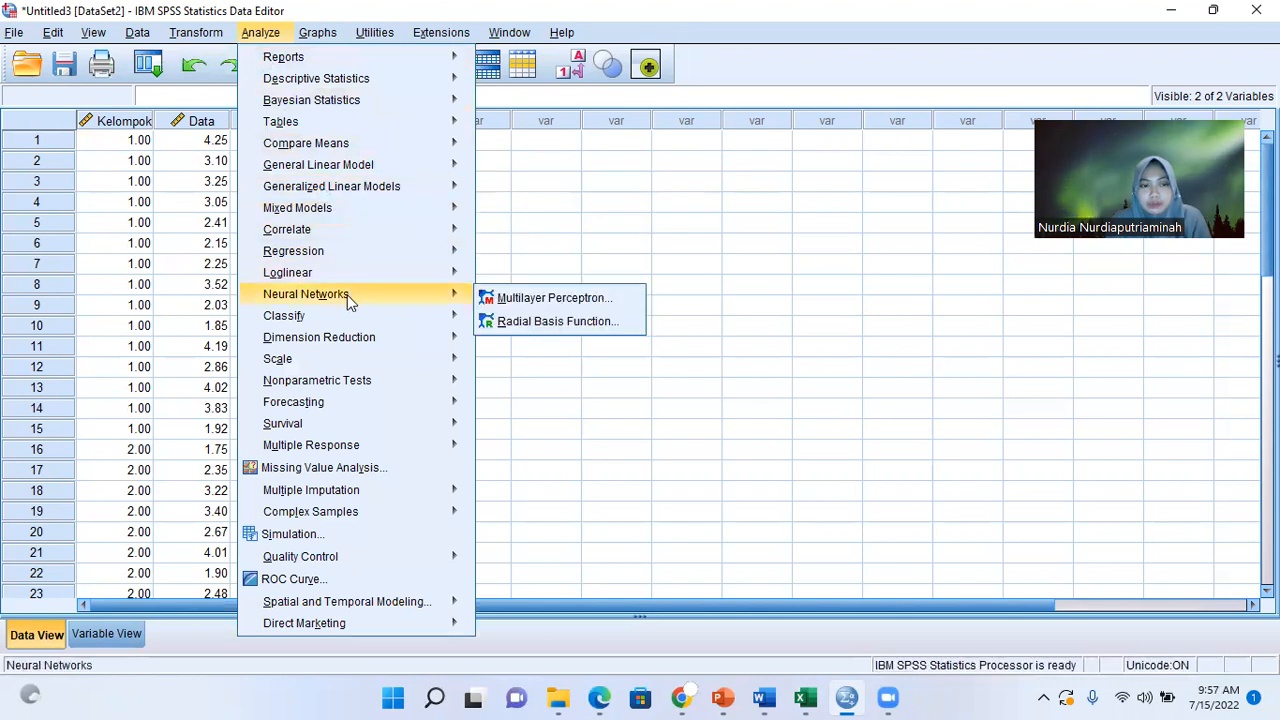
mouse_move(350, 385)
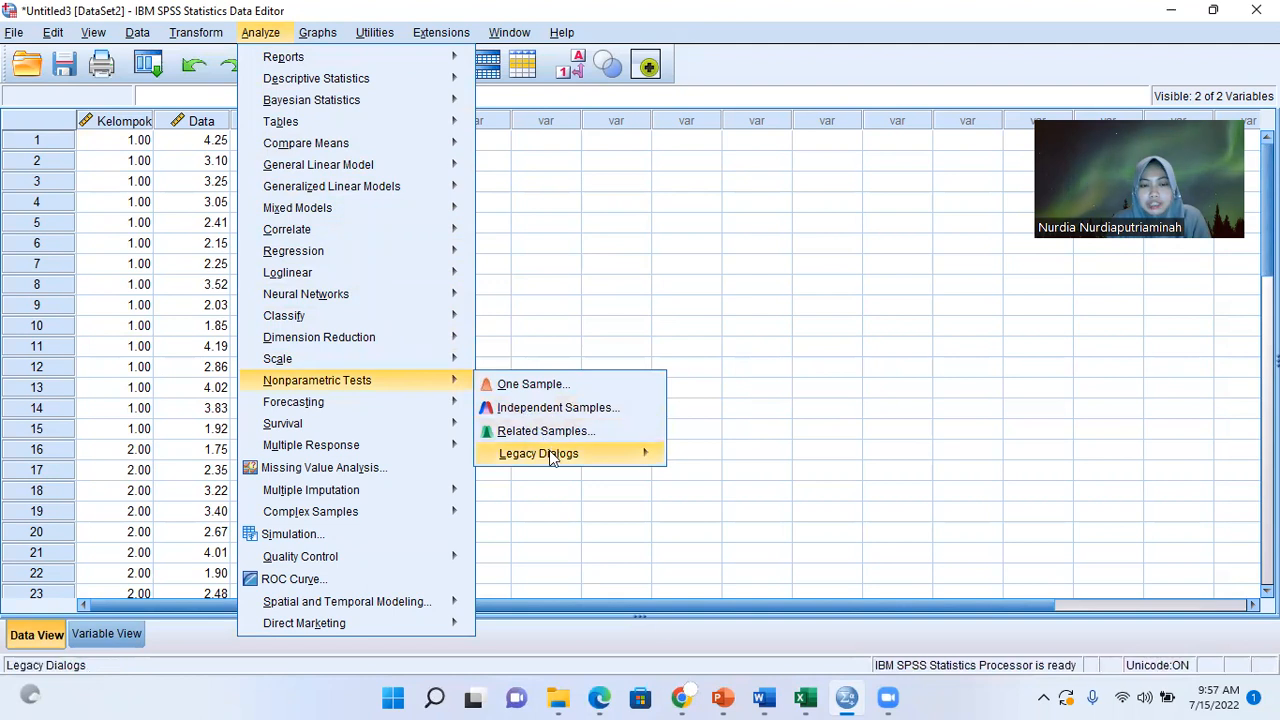
mouse_move(553, 458)
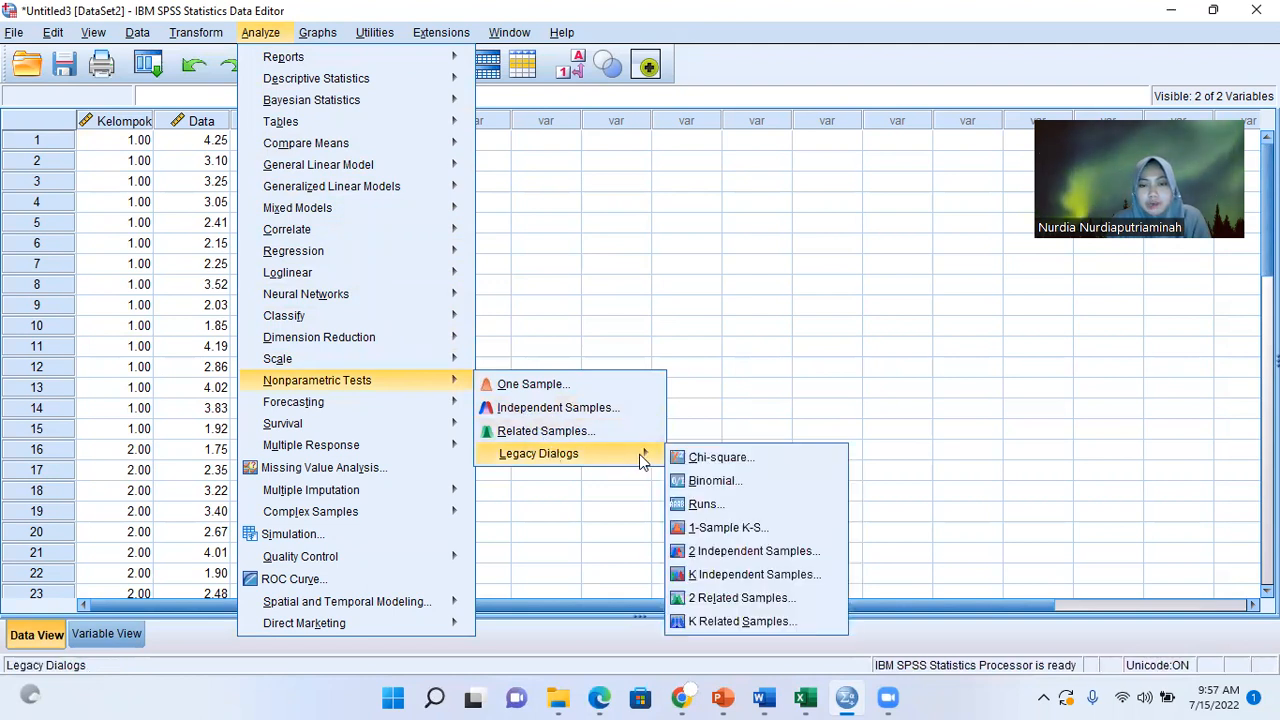
left_click(741, 551)
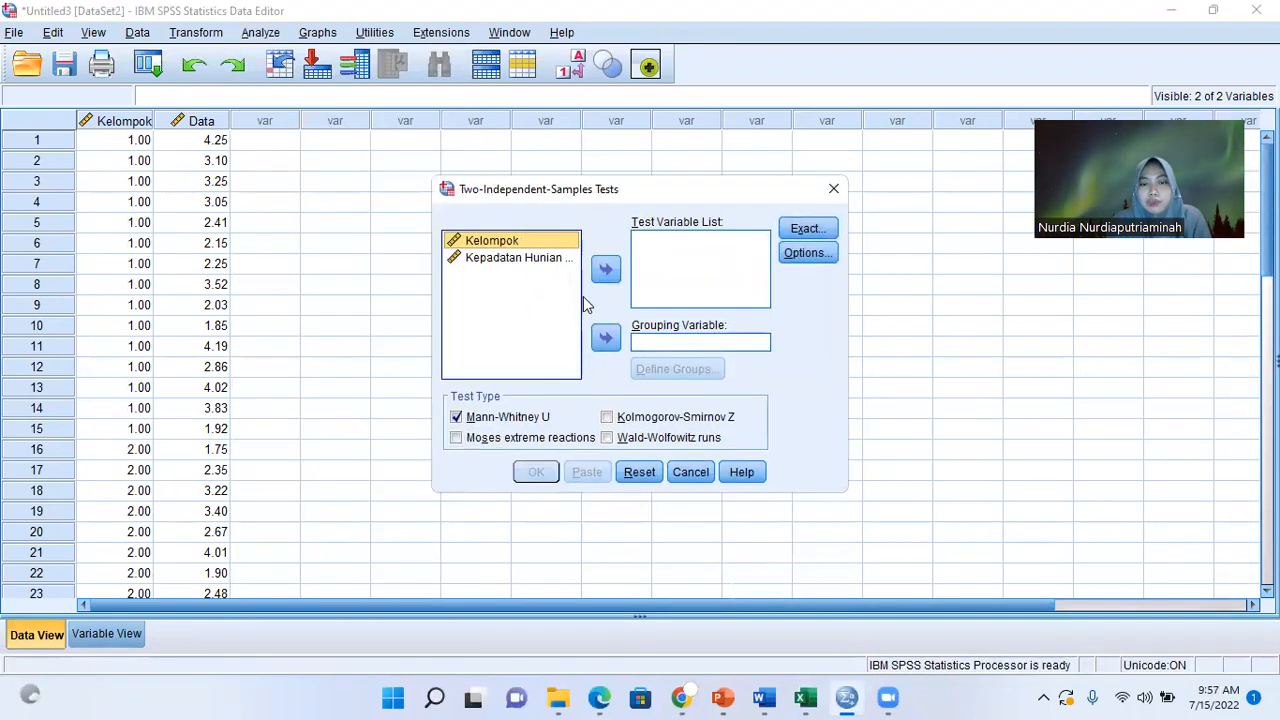
left_click(606, 340)
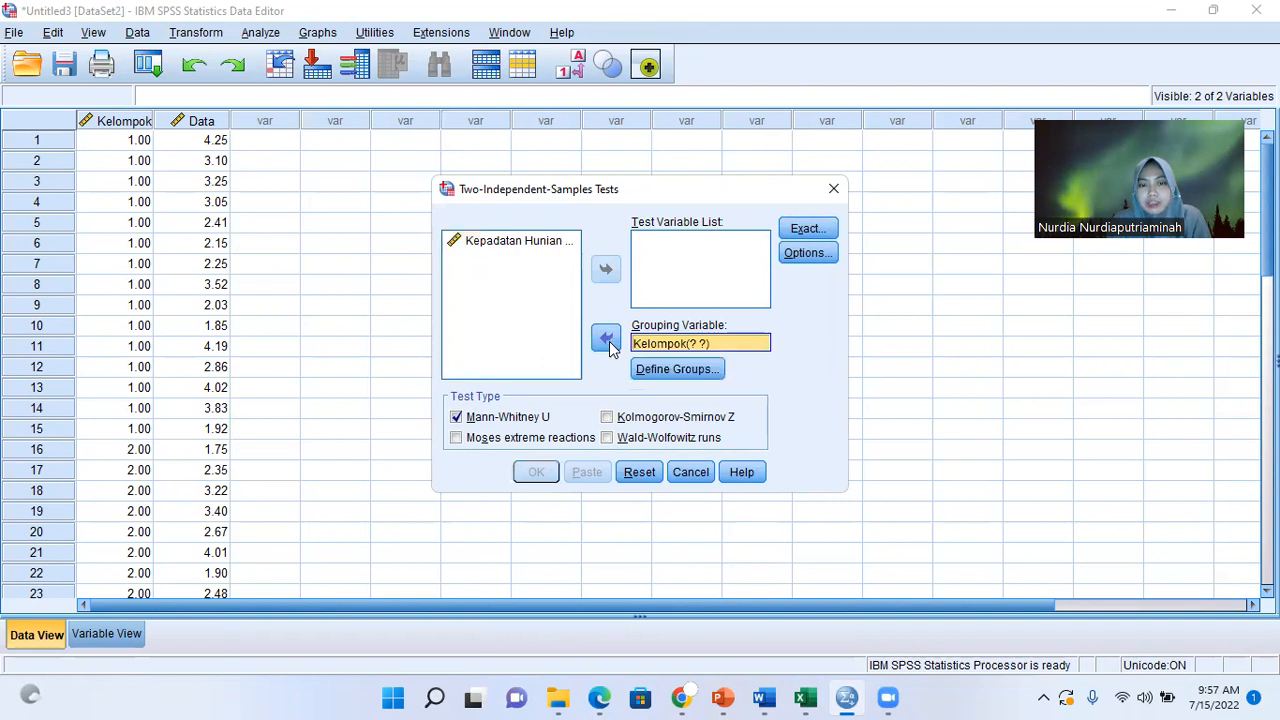
left_click(527, 250)
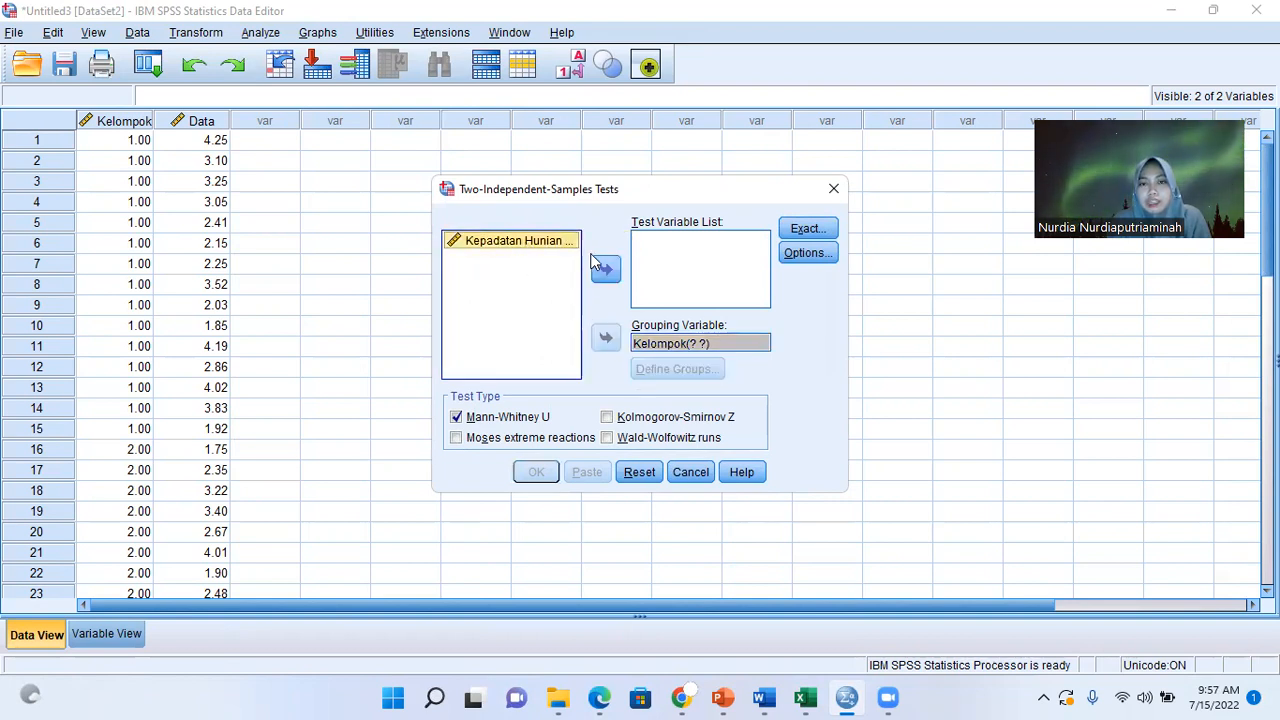
left_click(617, 276)
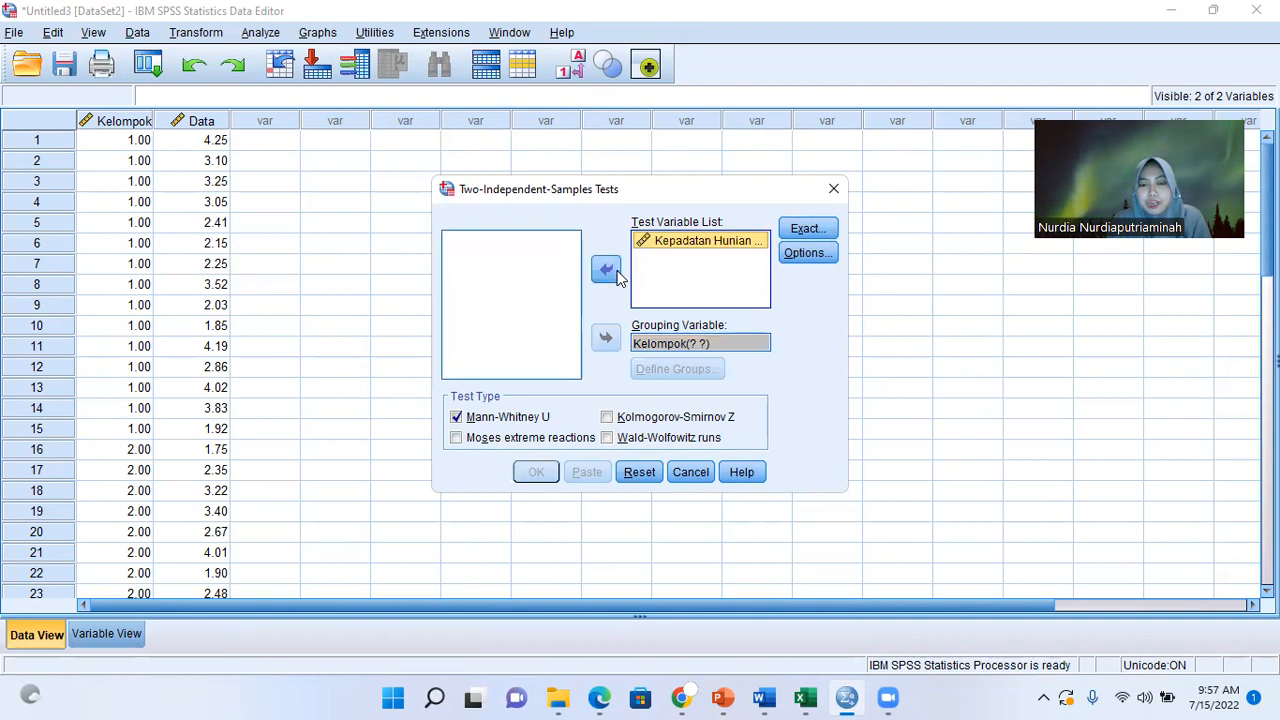
Define the Kelompok groups as 1 and 2, and run the Mann-Whitney U test.
left_click(657, 345)
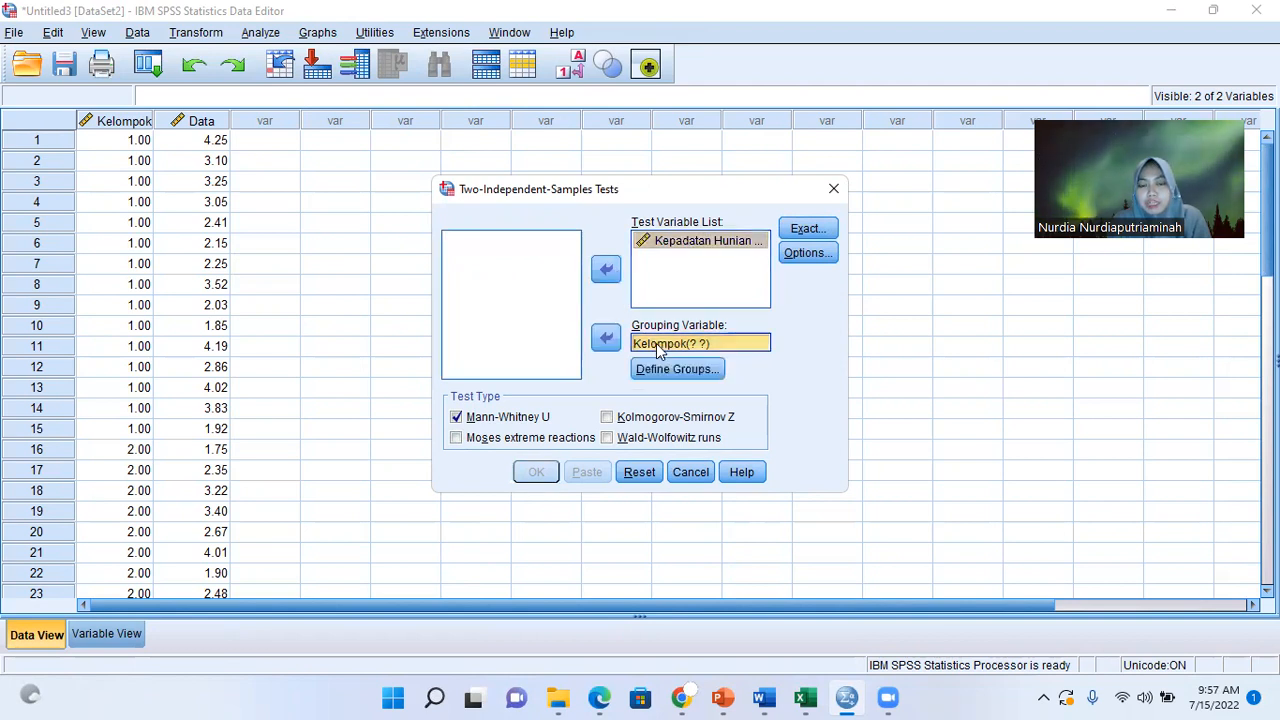
left_click(666, 374)
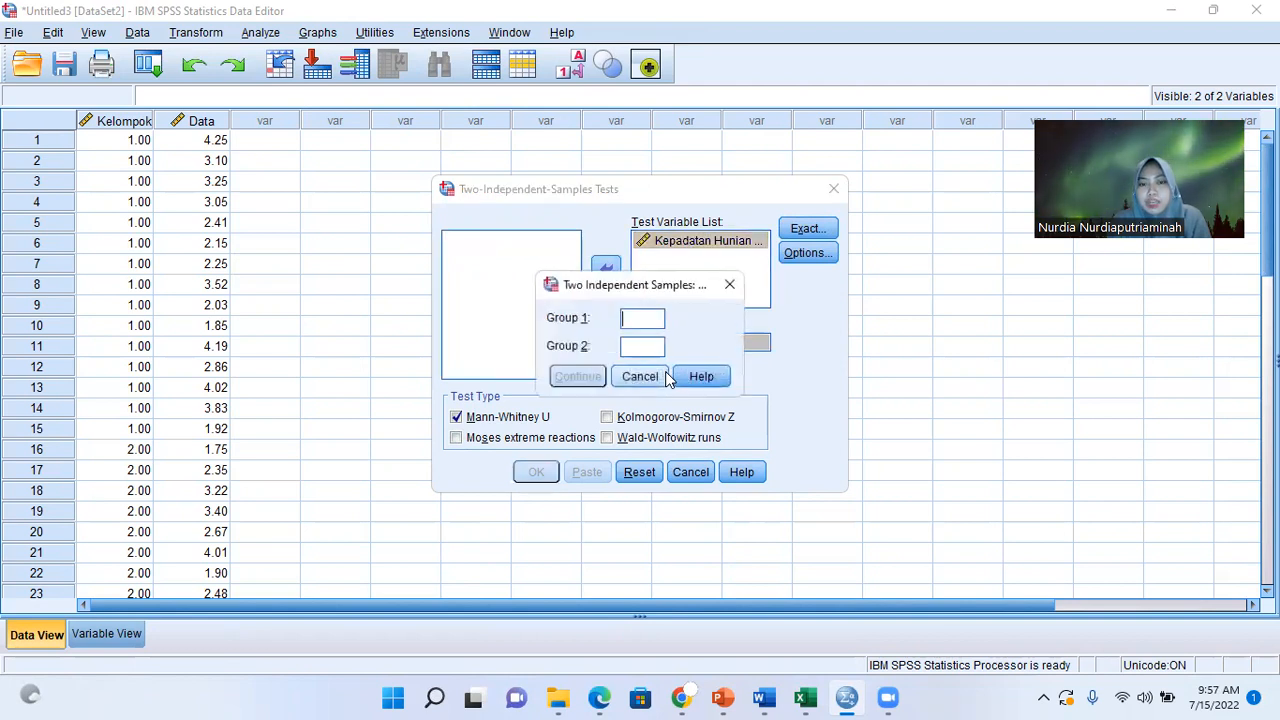
left_click(633, 317)
type("1")
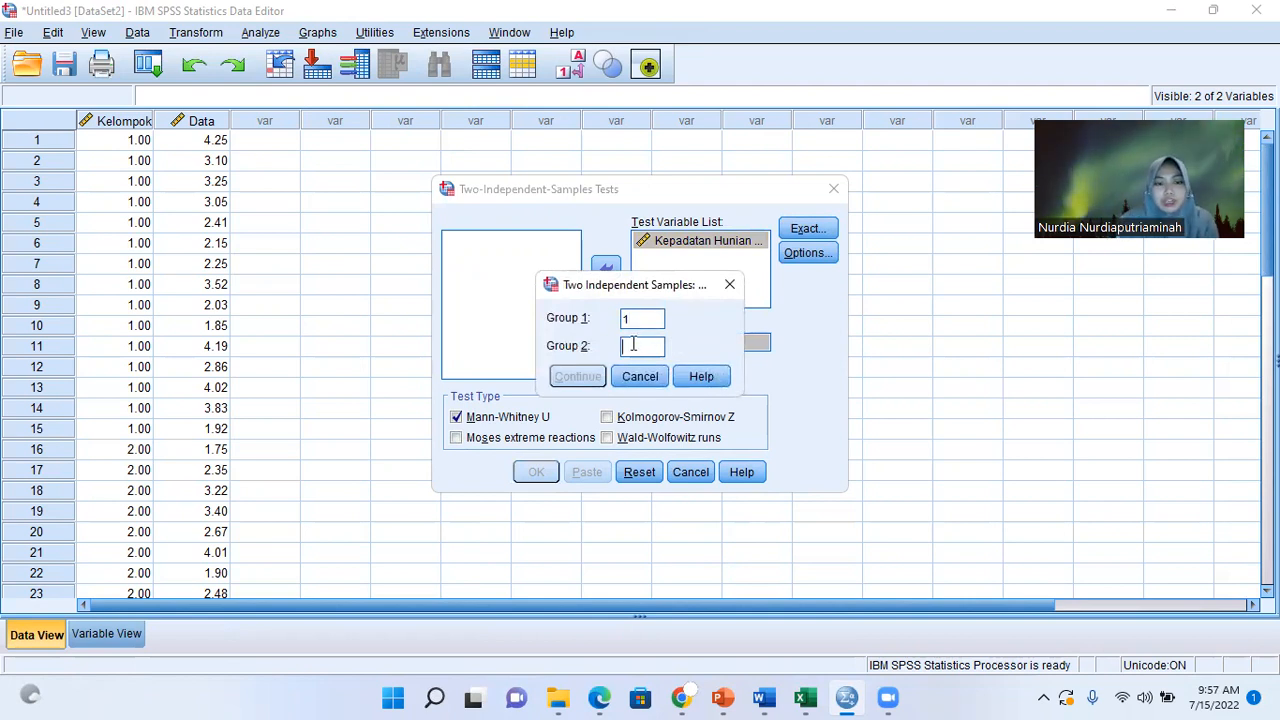
type("2")
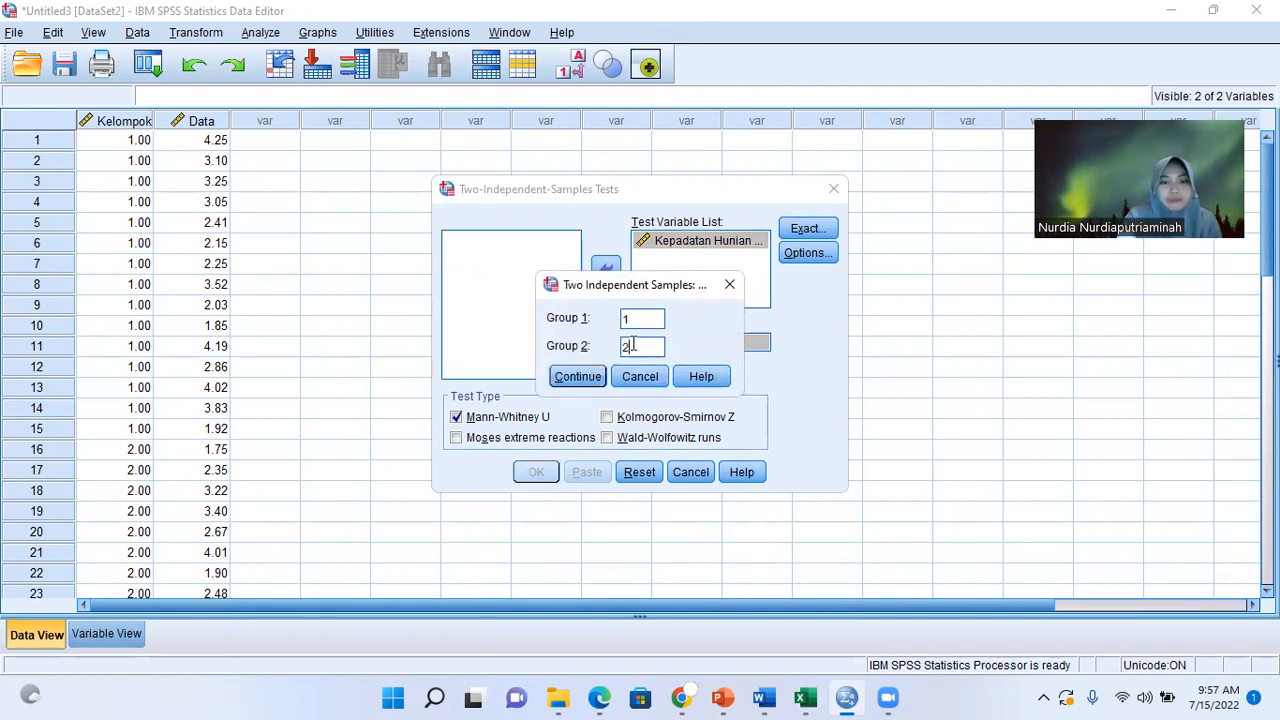
left_click(593, 376)
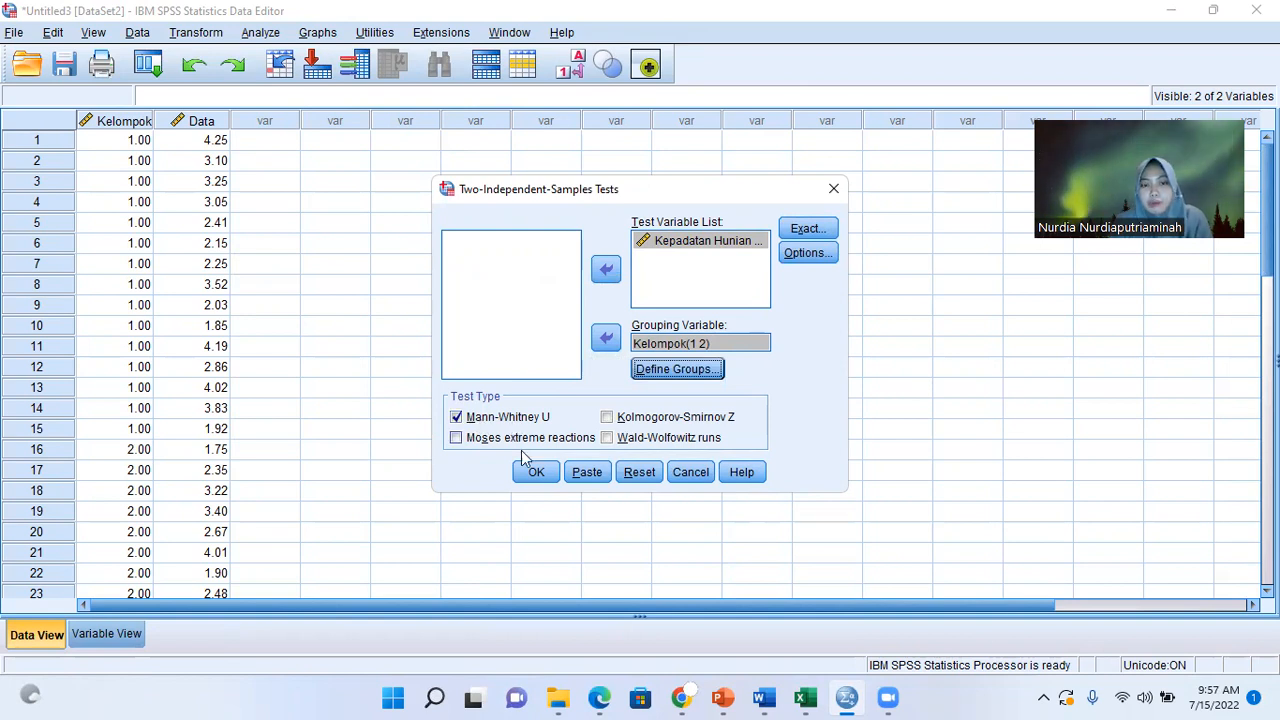
left_click(534, 473)
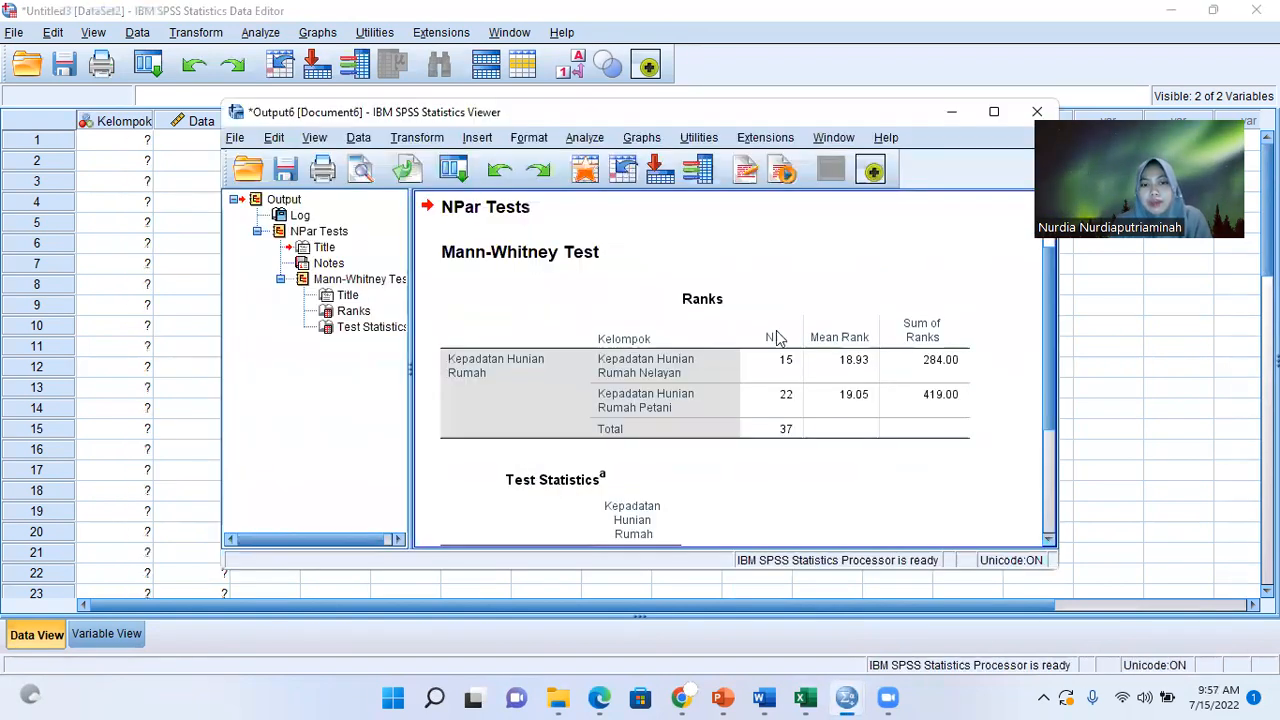
Examine the significance values in the Test Statistics table of the Mann-Whitney output.
left_click_drag(1042, 364, 1048, 467)
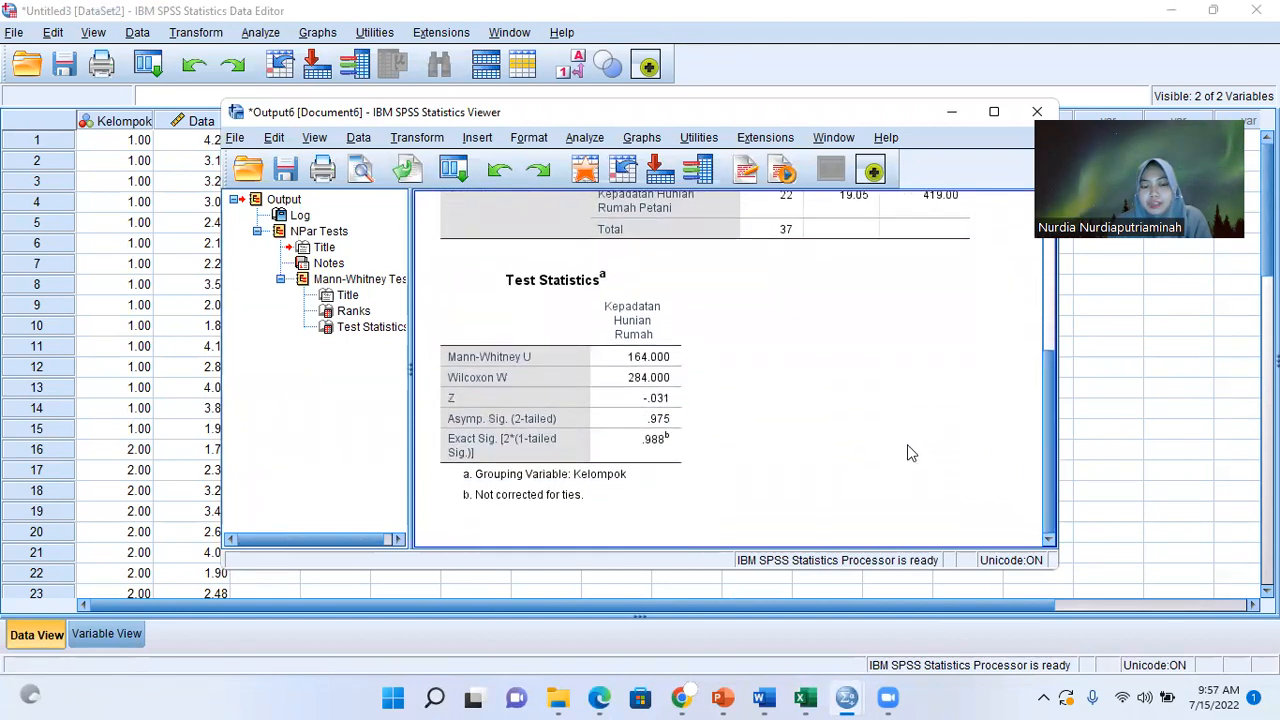
left_click(659, 432)
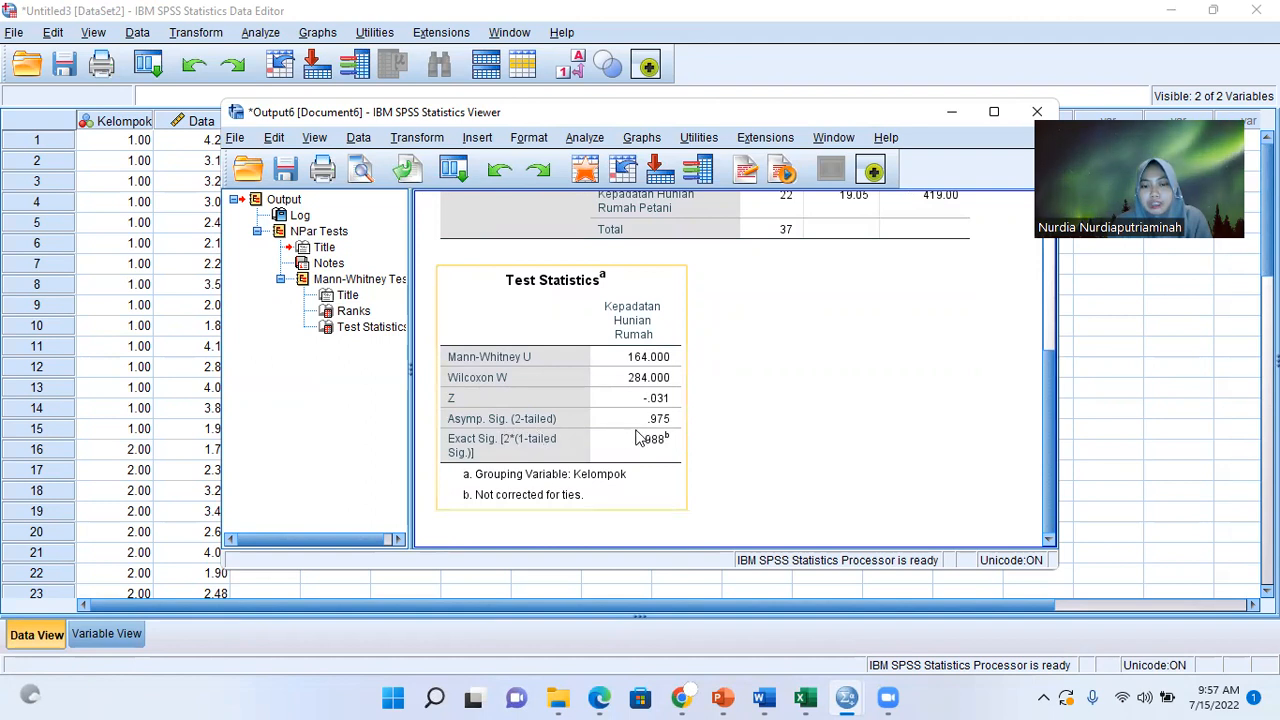
left_click(716, 428)
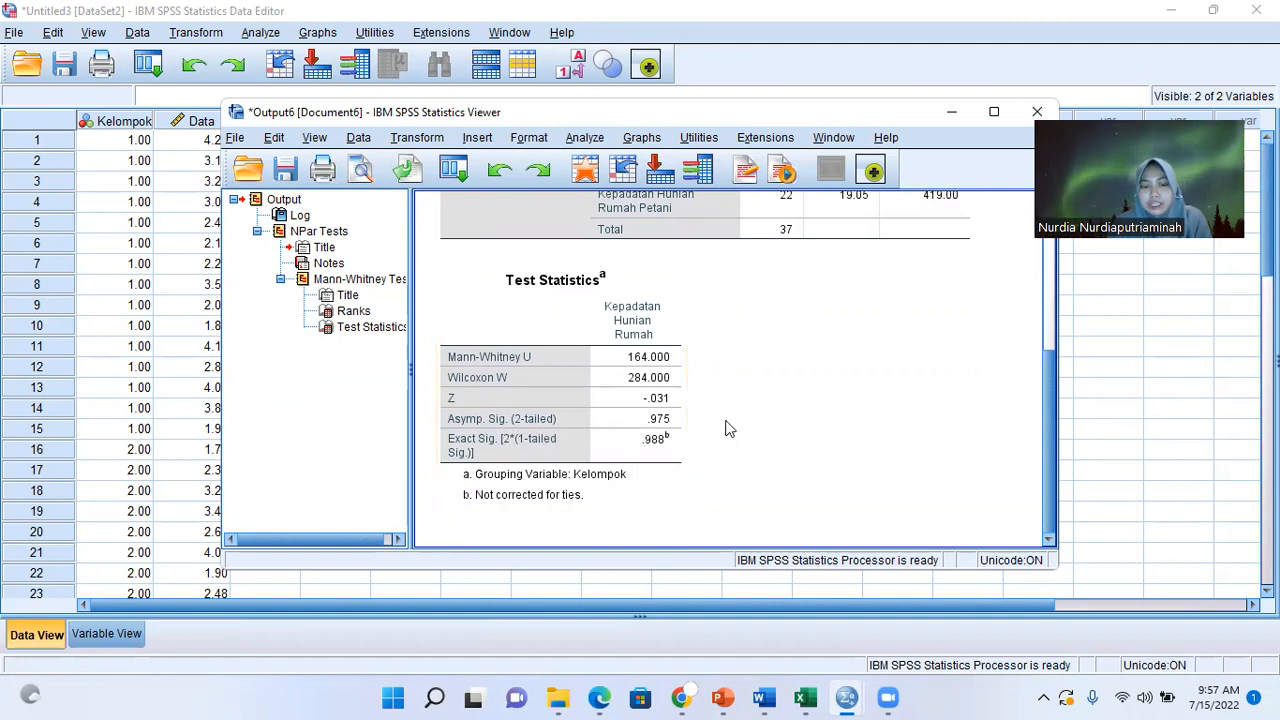
left_click(622, 436)
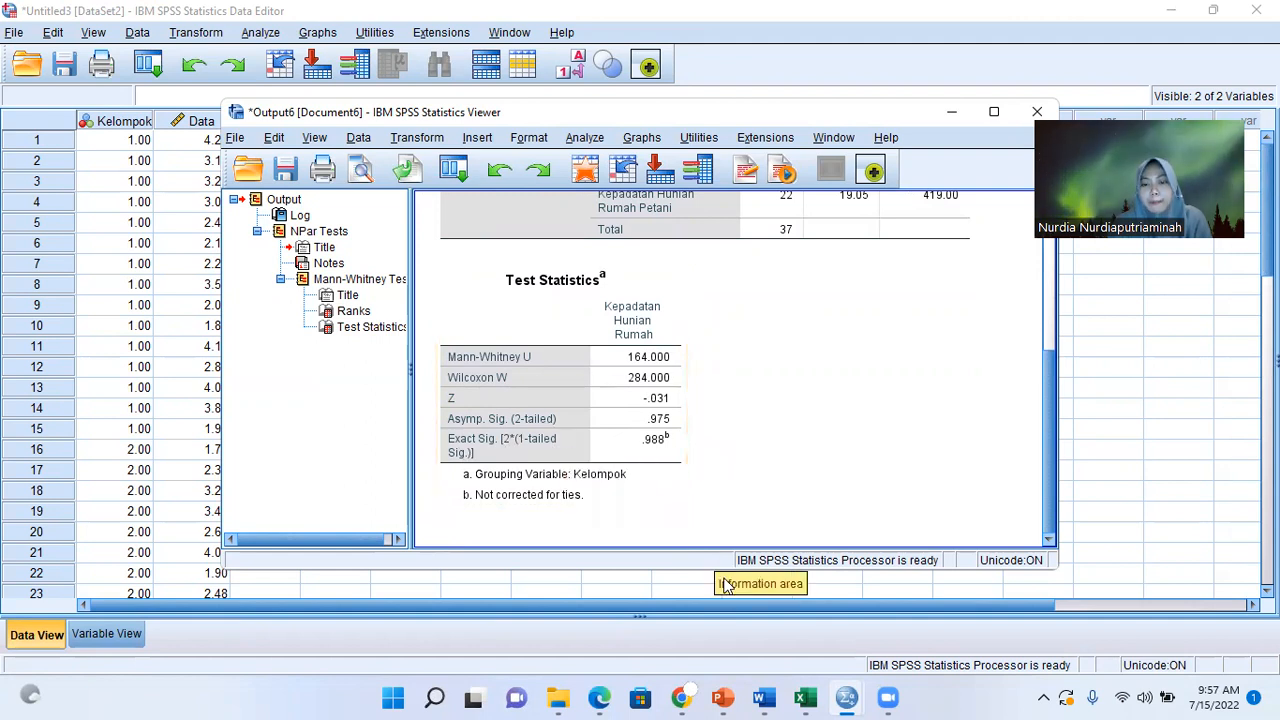
Switch to the Word worksheet and review the pasted SPSS output, the Interpretasi Output section and the Kesimpulan.
left_click(759, 698)
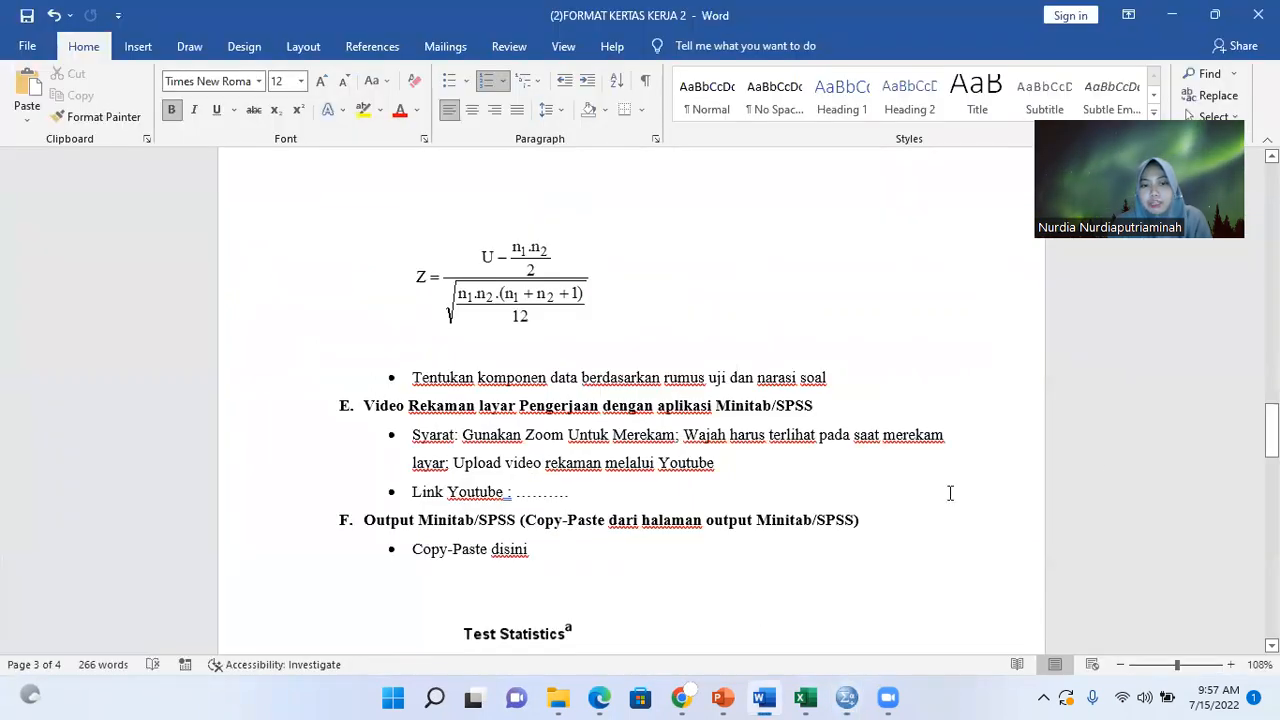
scroll(630, 400, "down", 7)
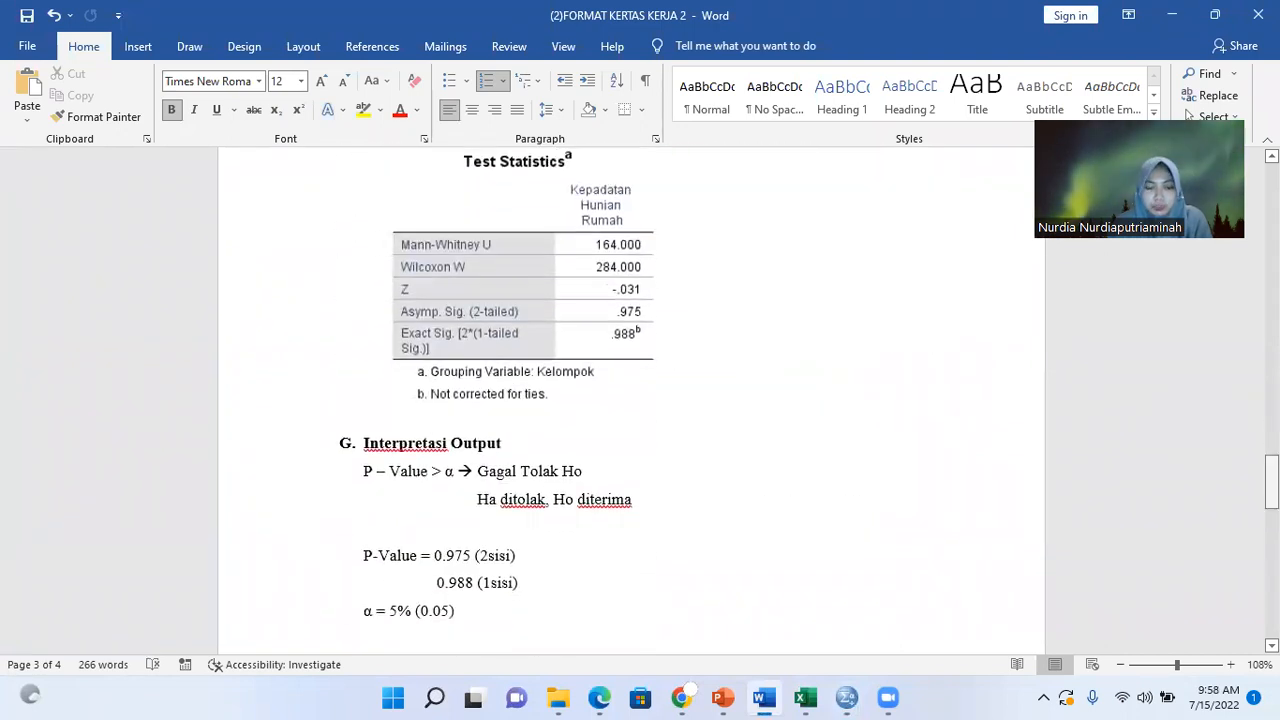
scroll(742, 311, "down", 1)
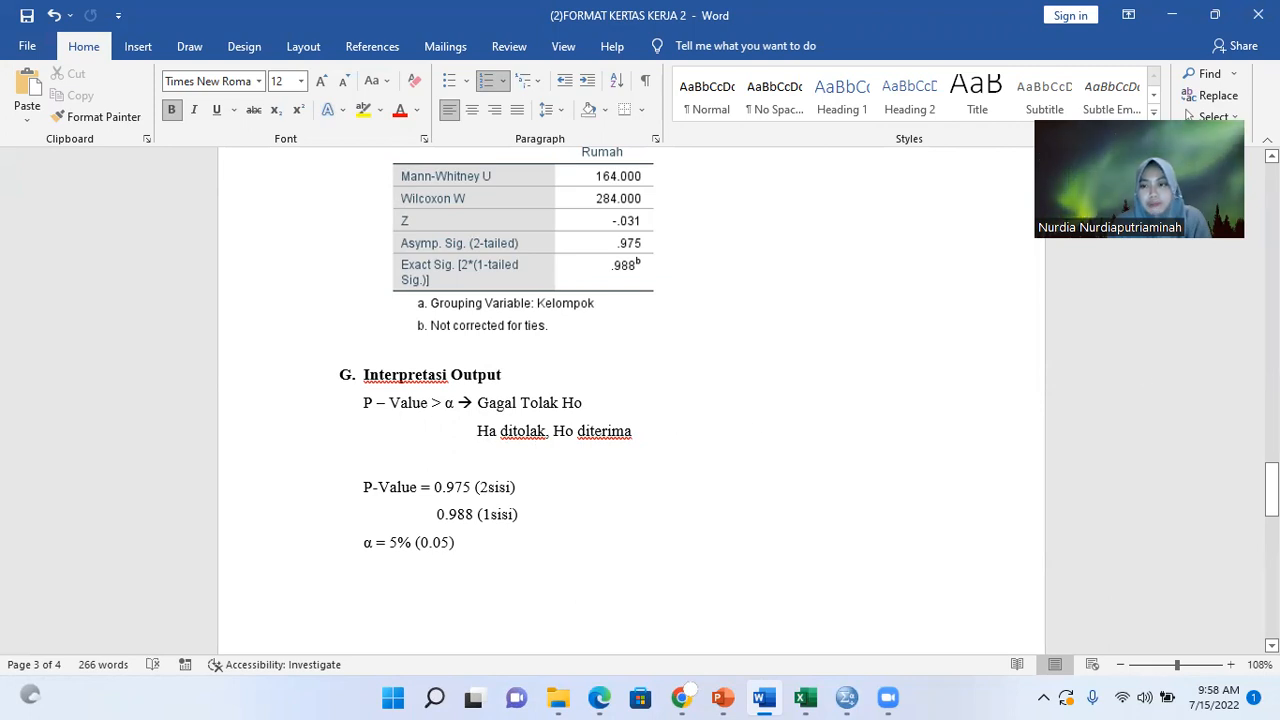
scroll(866, 493, "down", 9)
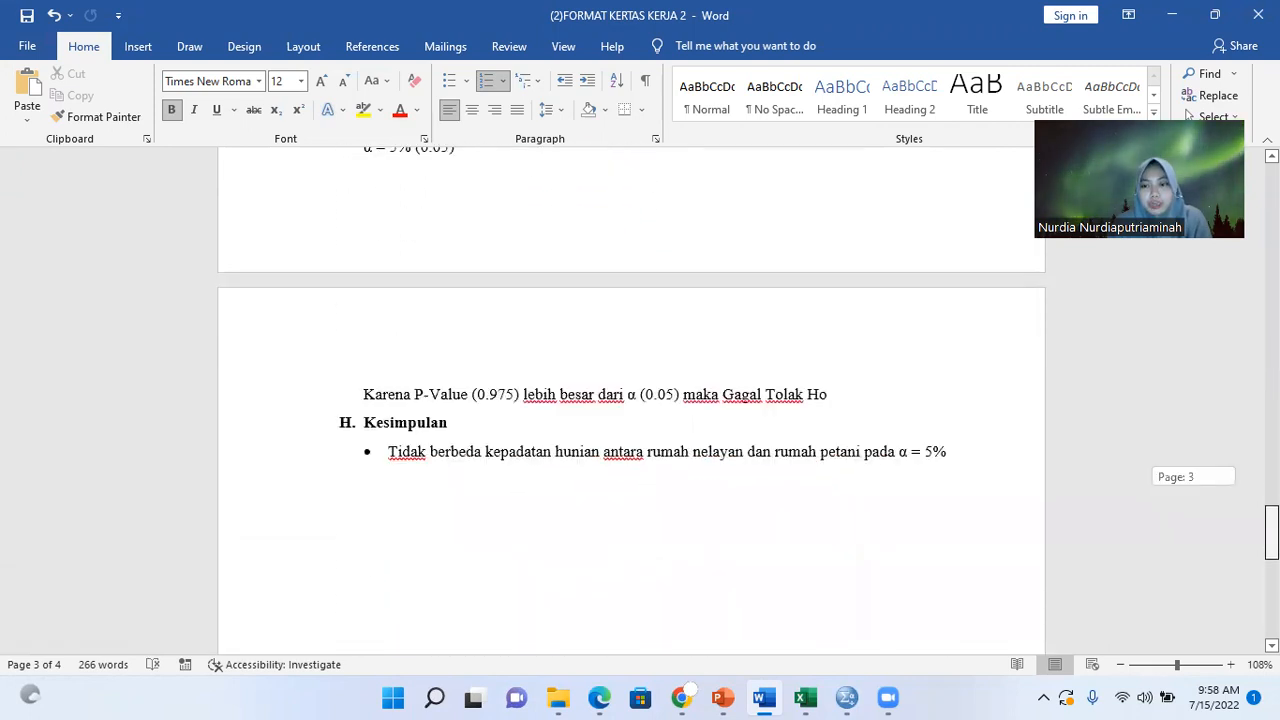